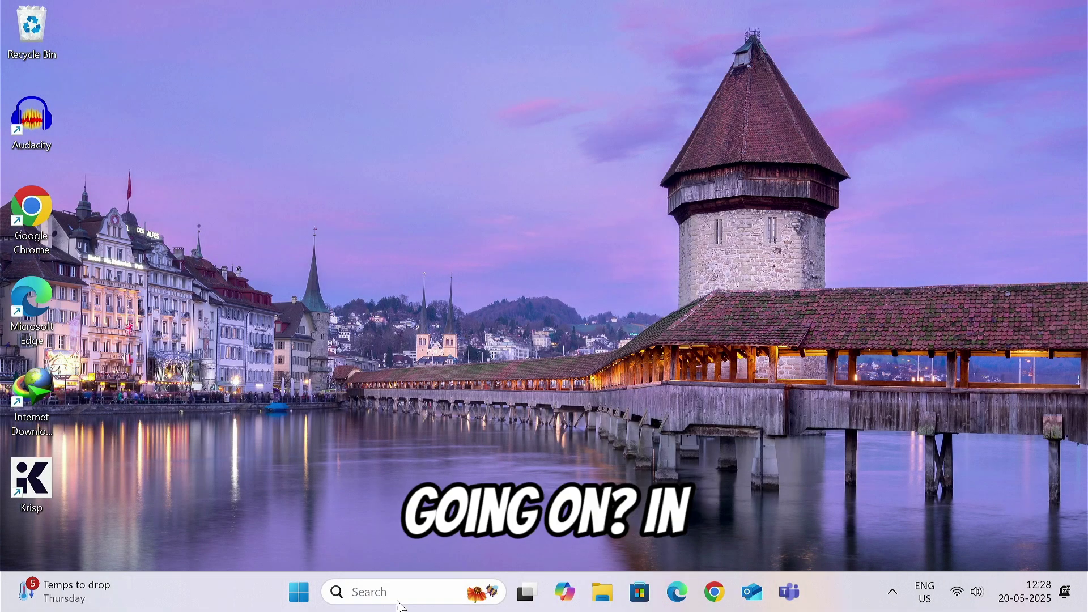
# Step: Search 'virus' and open Virus & threat protection, which produces a Page not available error
pyautogui.click(401, 606)
pyautogui.write('virus')
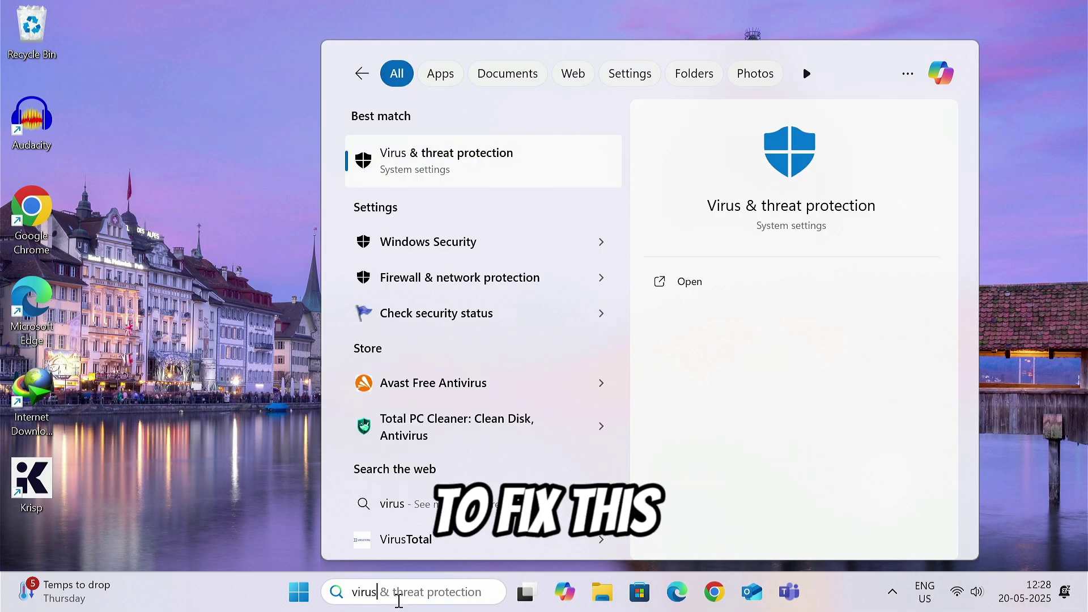
pyautogui.click(437, 152)
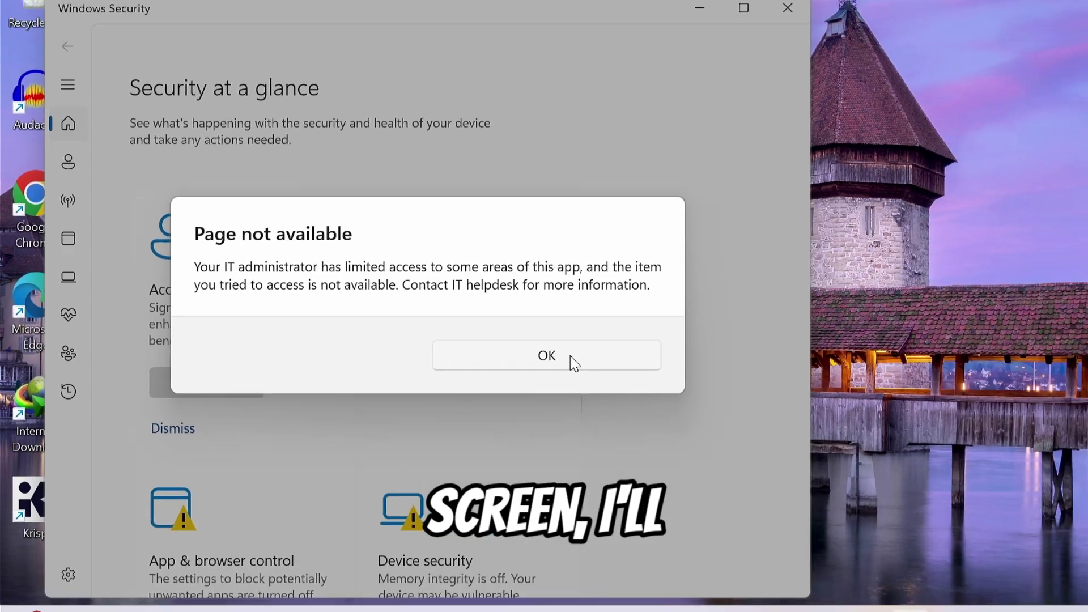
# Step: Dismiss the Page not available message so Windows Security is closed
pyautogui.click(674, 373)
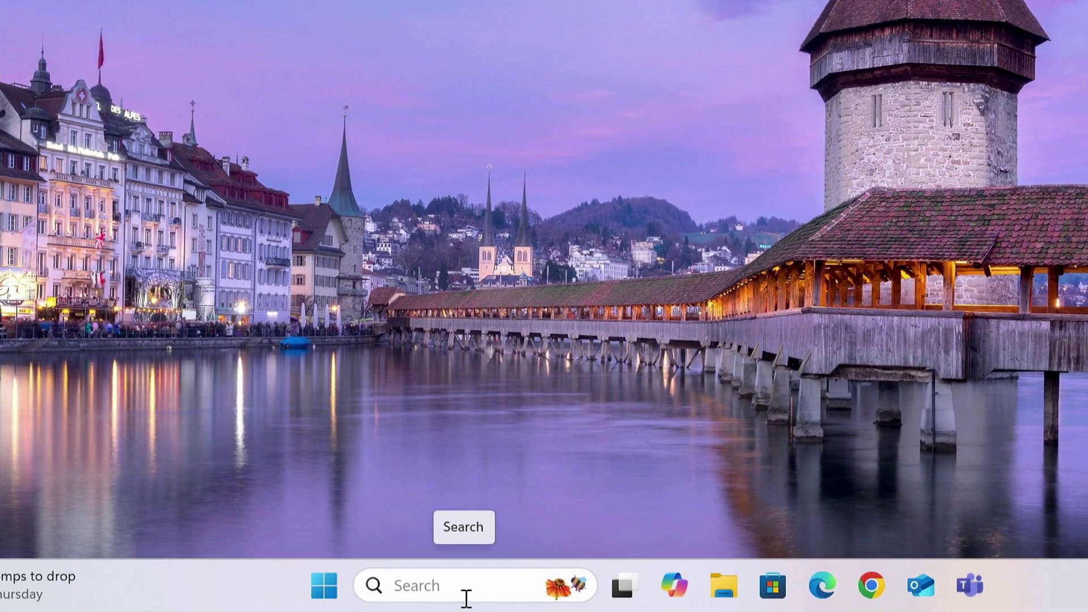
# Step: Launch Registry Editor as administrator via the 'regedit' search, approving the UAC prompt
pyautogui.click(406, 602)
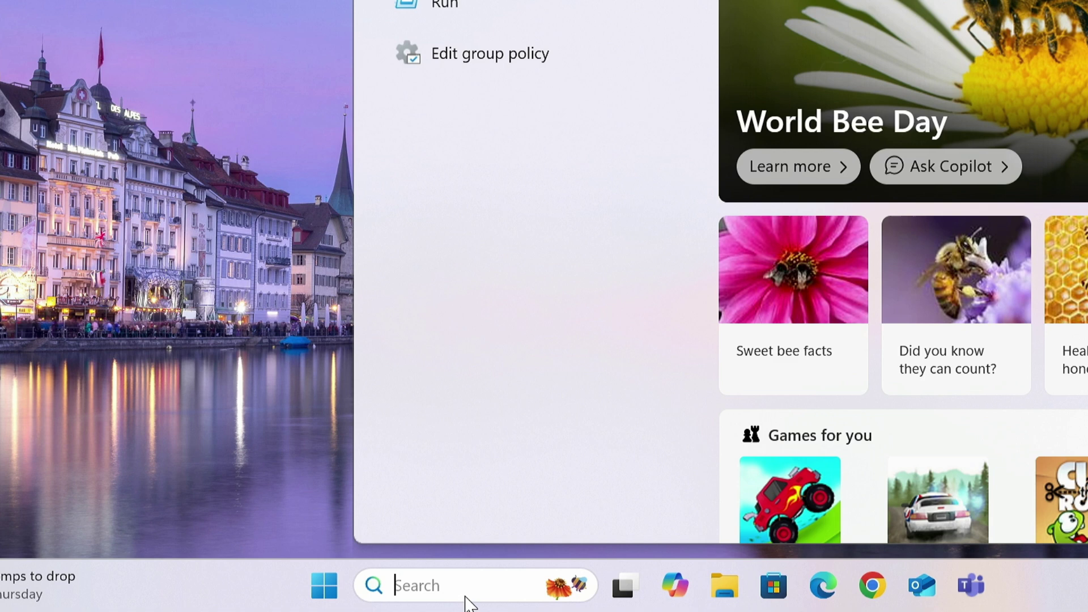
pyautogui.write('regedit')
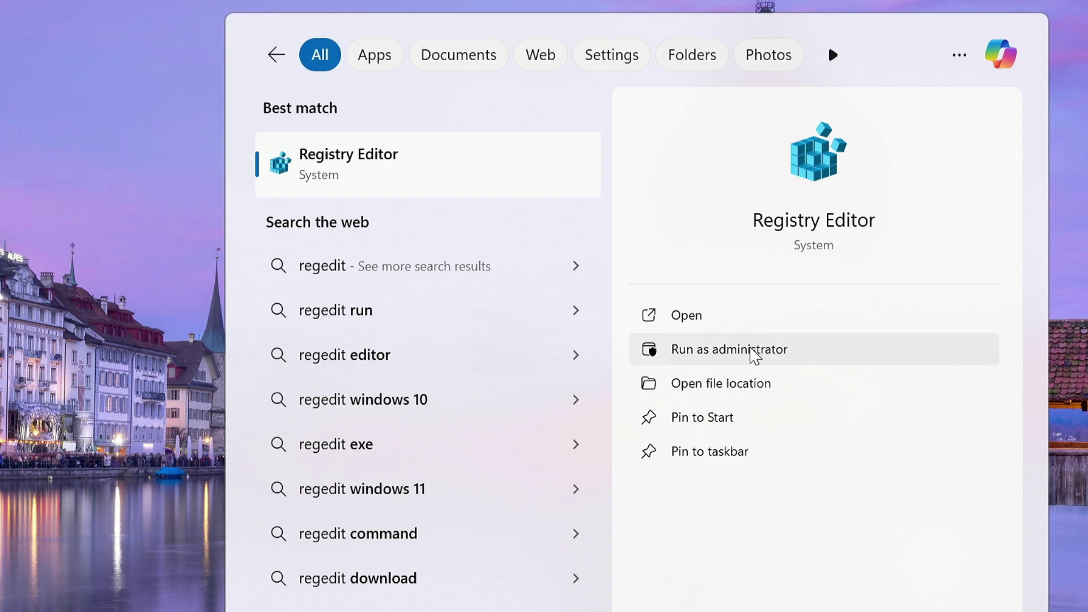
pyautogui.click(764, 352)
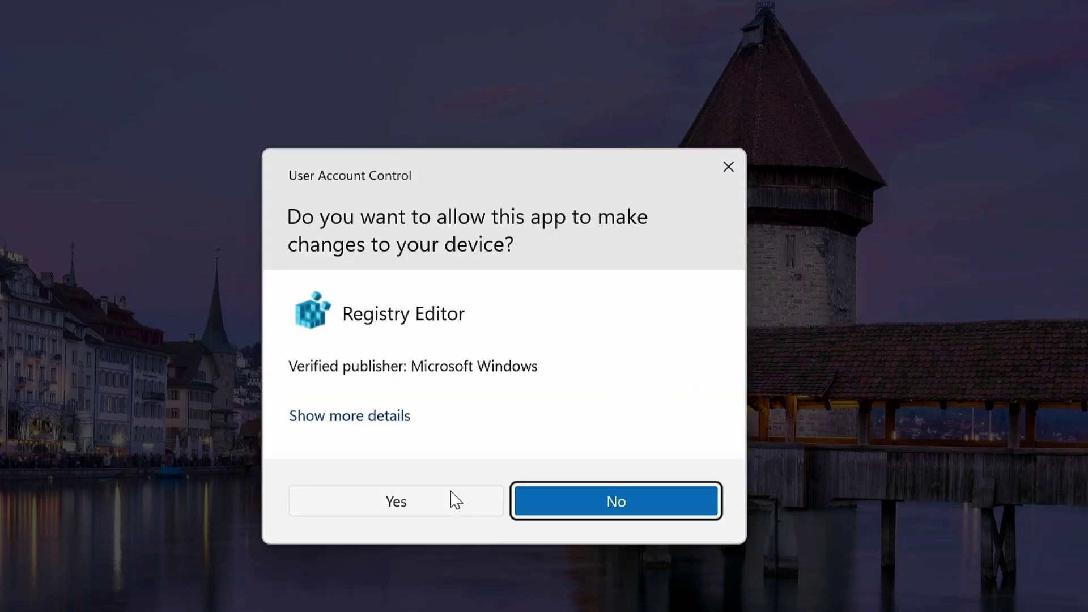
pyautogui.click(453, 501)
# Step: Navigate to HKLM\SOFTWARE\Policies\Microsoft\Windows Defender and bring up that key's actions
pyautogui.click(202, 168)
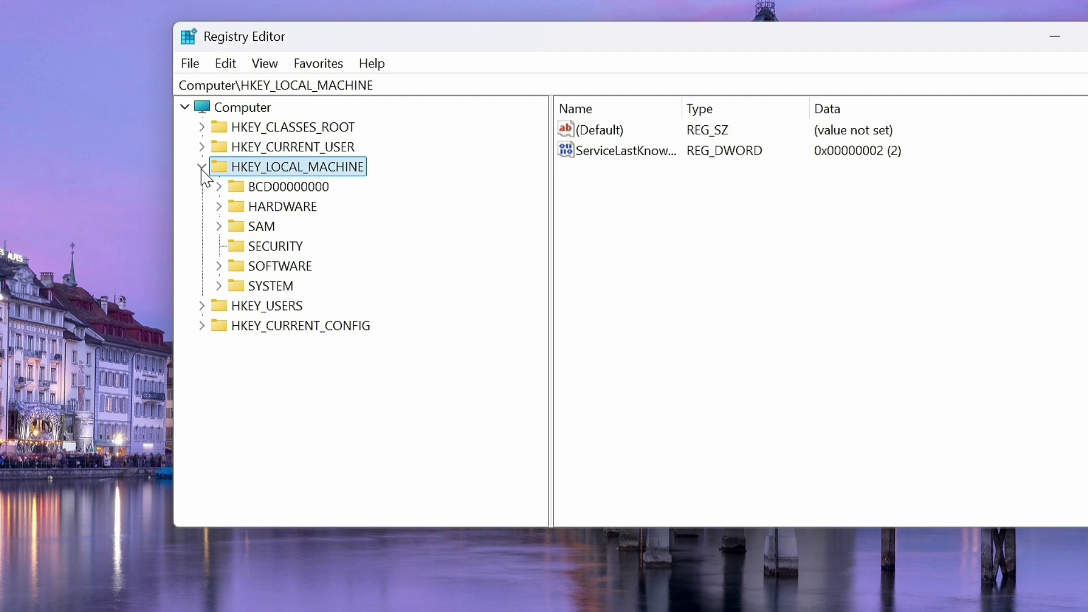
pyautogui.click(218, 266)
pyautogui.scroll(-5, 244, 327)
pyautogui.click(236, 326)
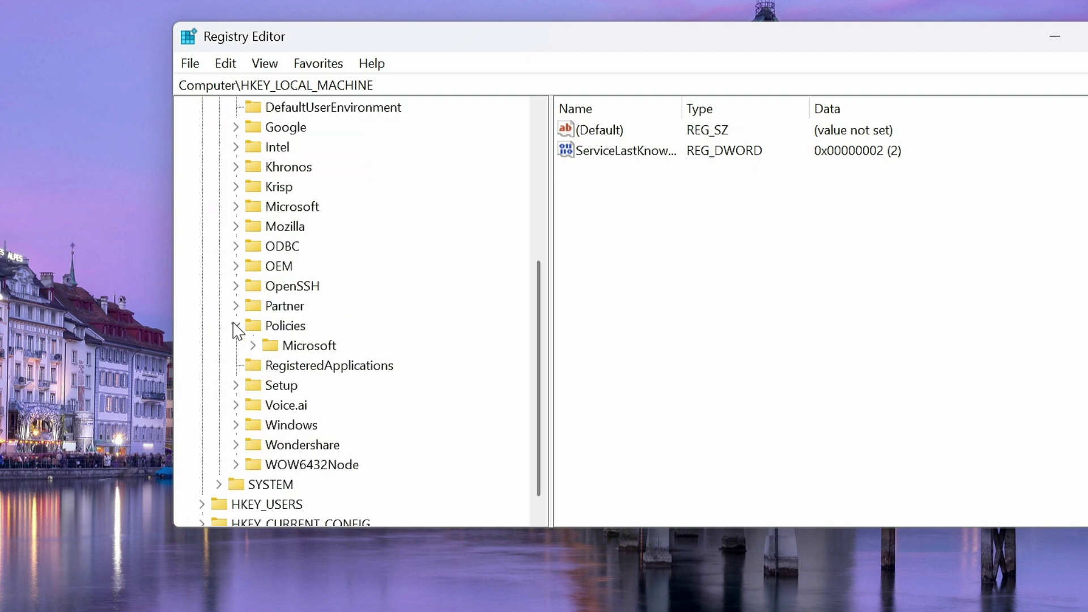
pyautogui.click(253, 345)
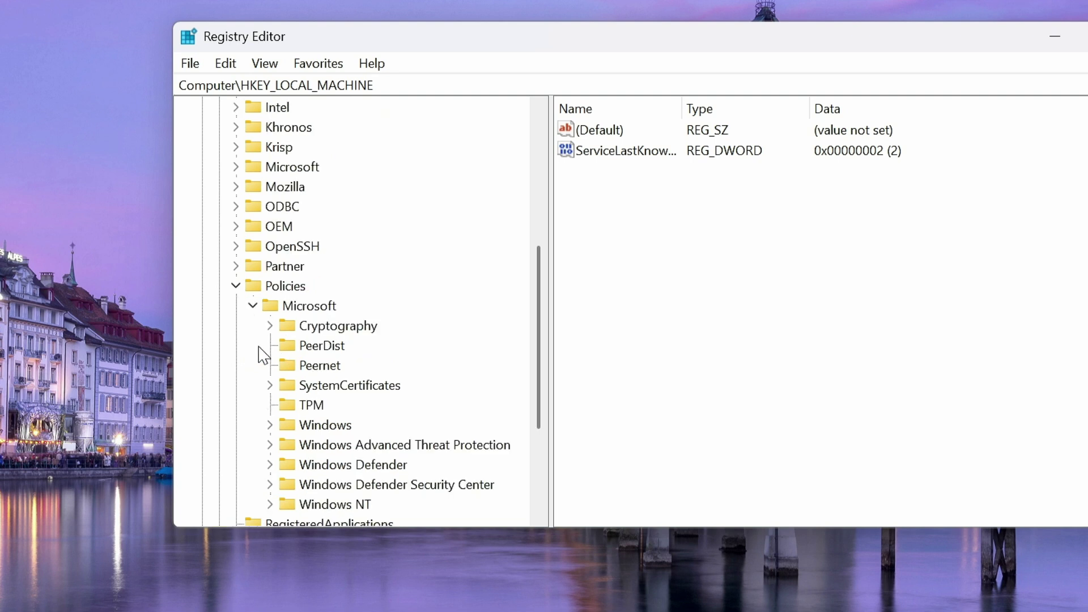
pyautogui.scroll(-1, 305, 439)
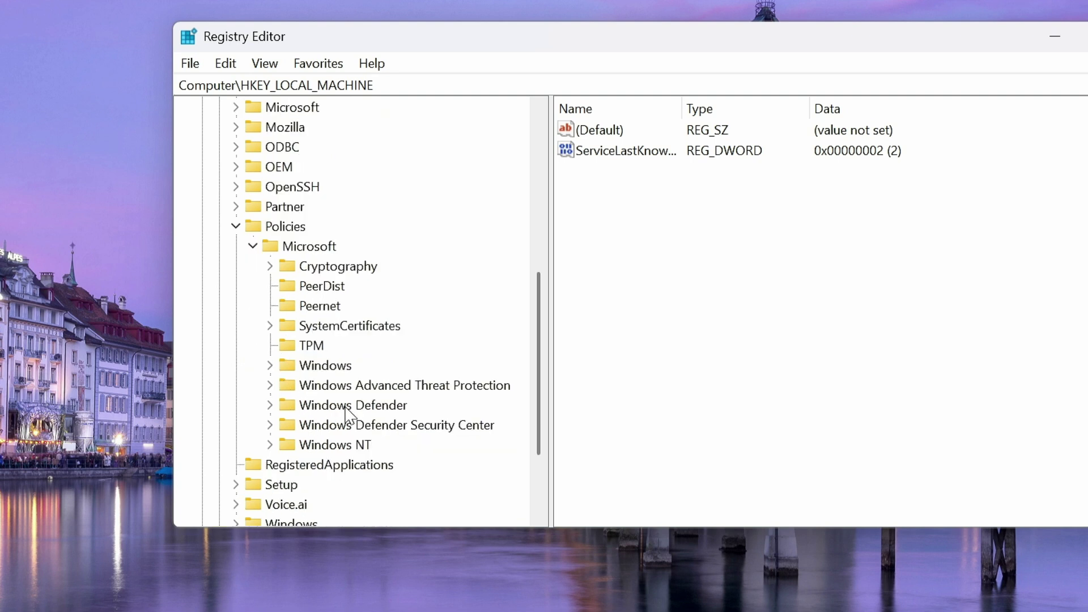
pyautogui.click(317, 406)
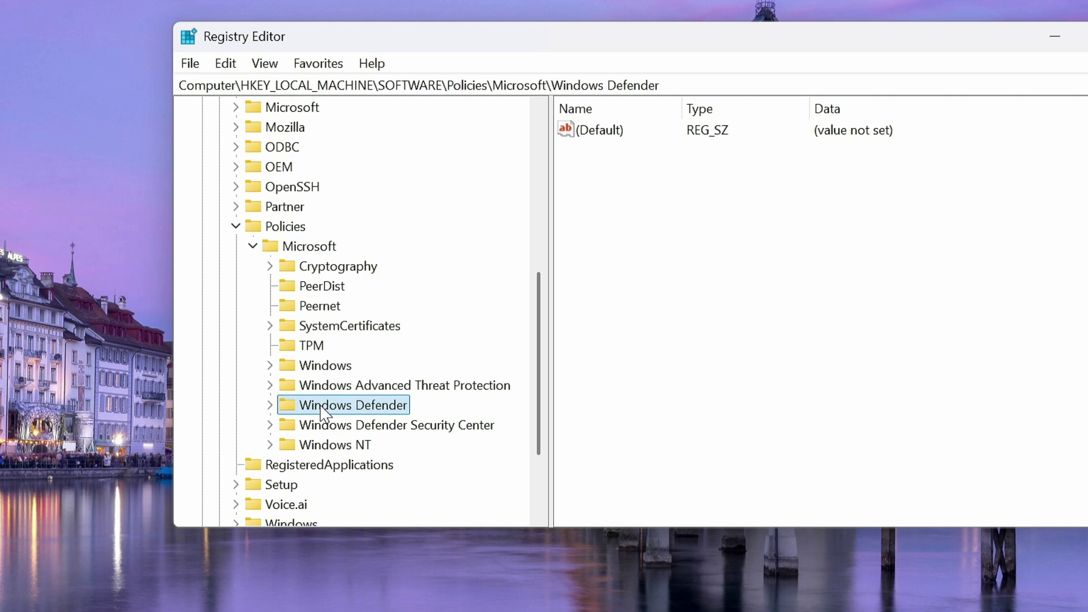
pyautogui.rightClick(324, 413)
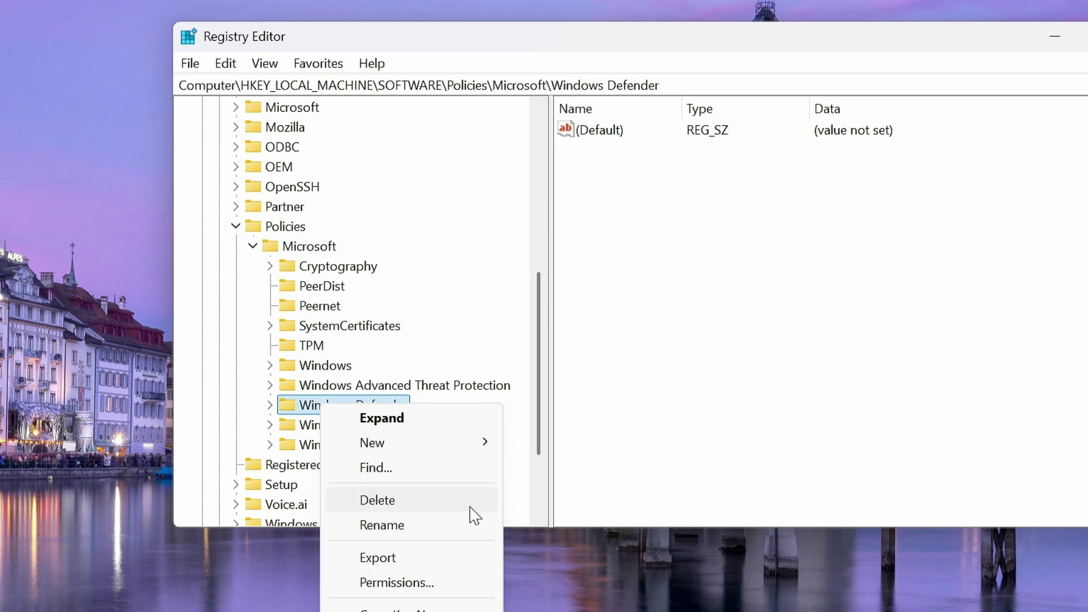
# Step: Dismiss the Windows Defender key's action list and close Registry Editor
pyautogui.click(873, 278)
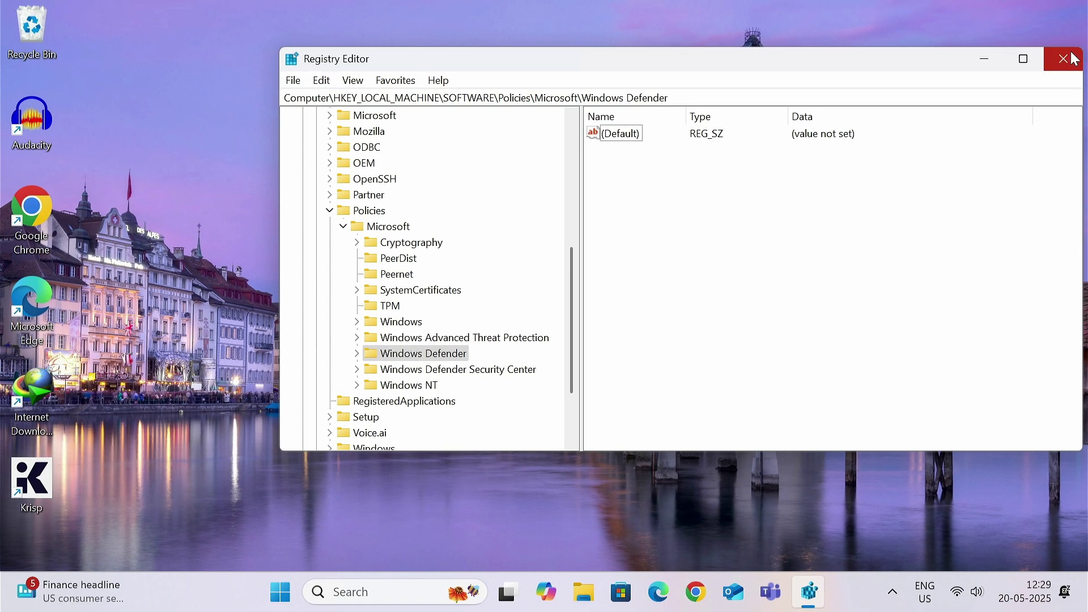
pyautogui.click(1066, 58)
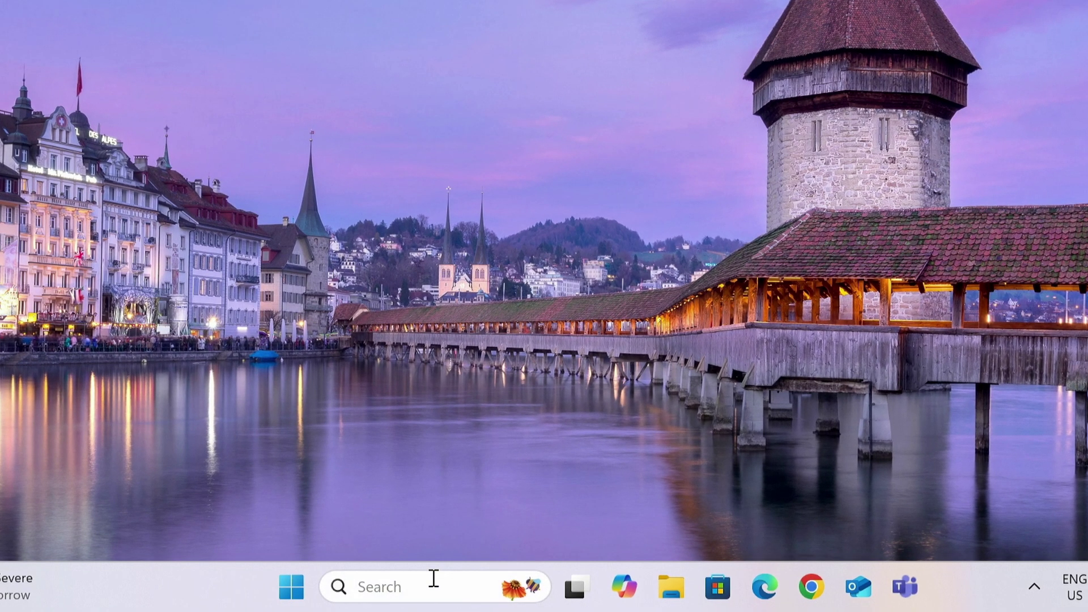
pyautogui.click(412, 584)
pyautogui.write('g')
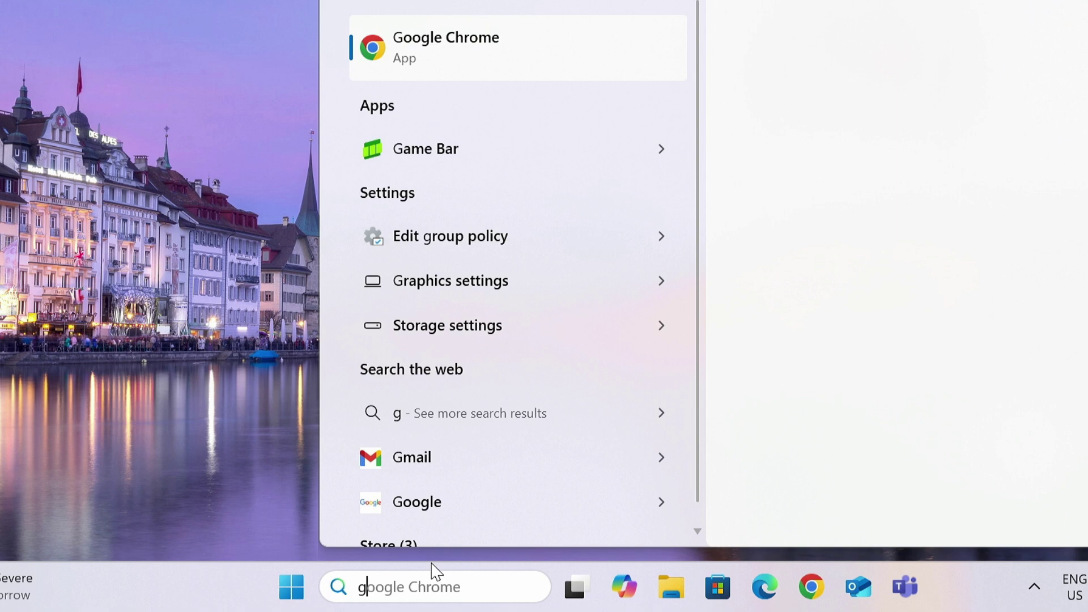
pyautogui.write('pedit')
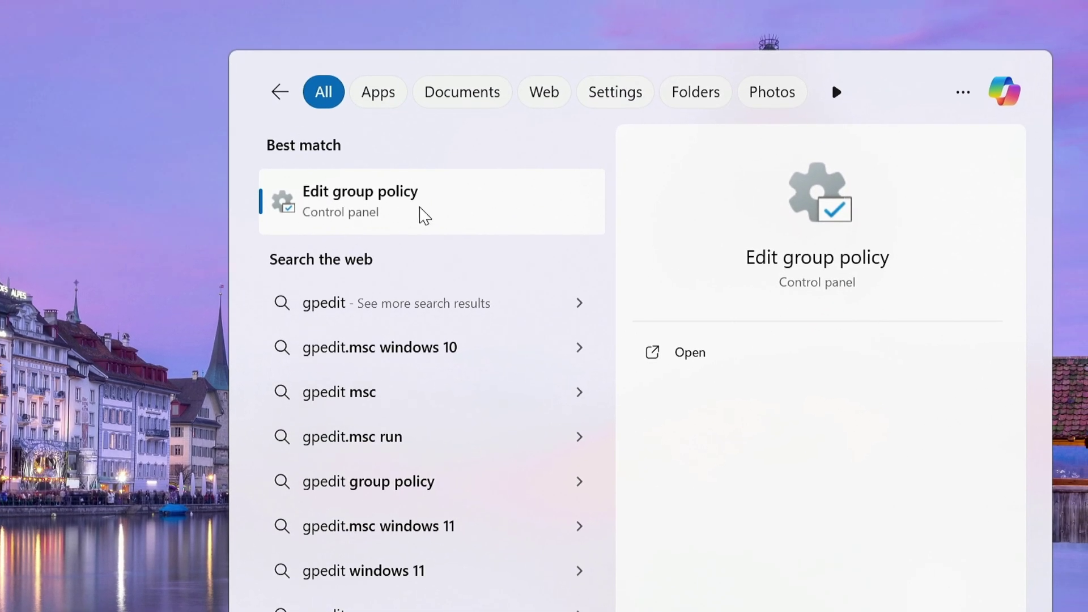
pyautogui.click(425, 215)
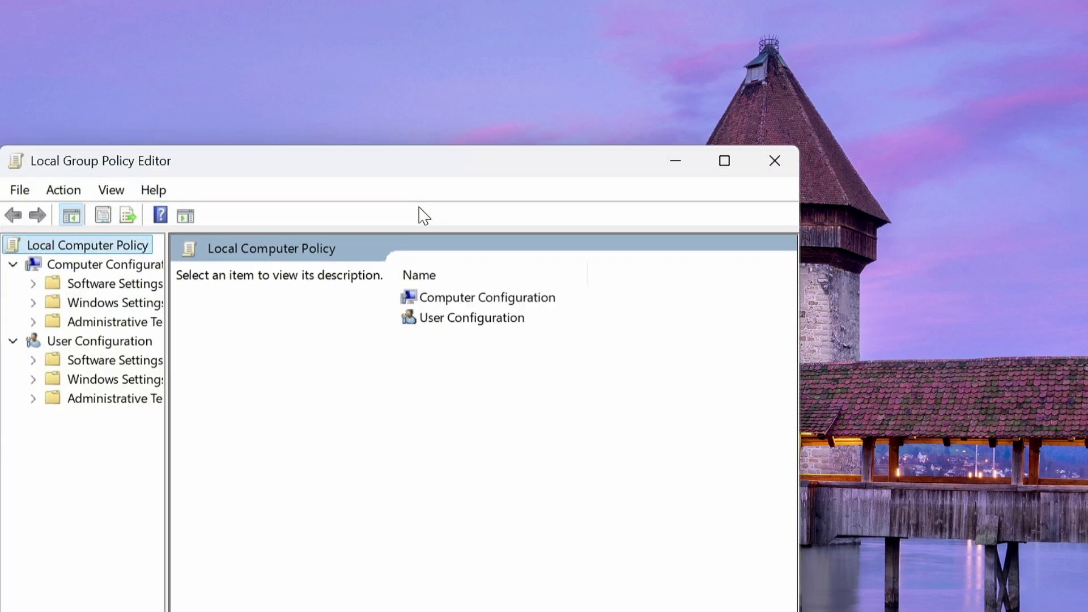
pyautogui.moveTo(166, 293); pyautogui.dragTo(210, 292)
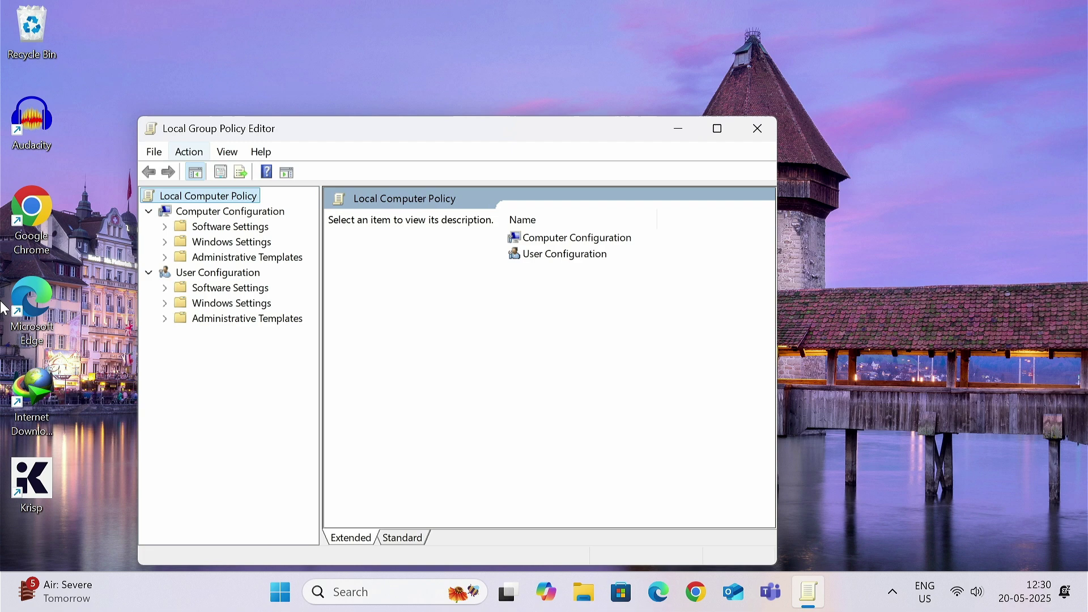
# Step: Download enableGPedit.bat in Chrome from the pasted Google Drive link, despite the scan warning
pyautogui.click(759, 131)
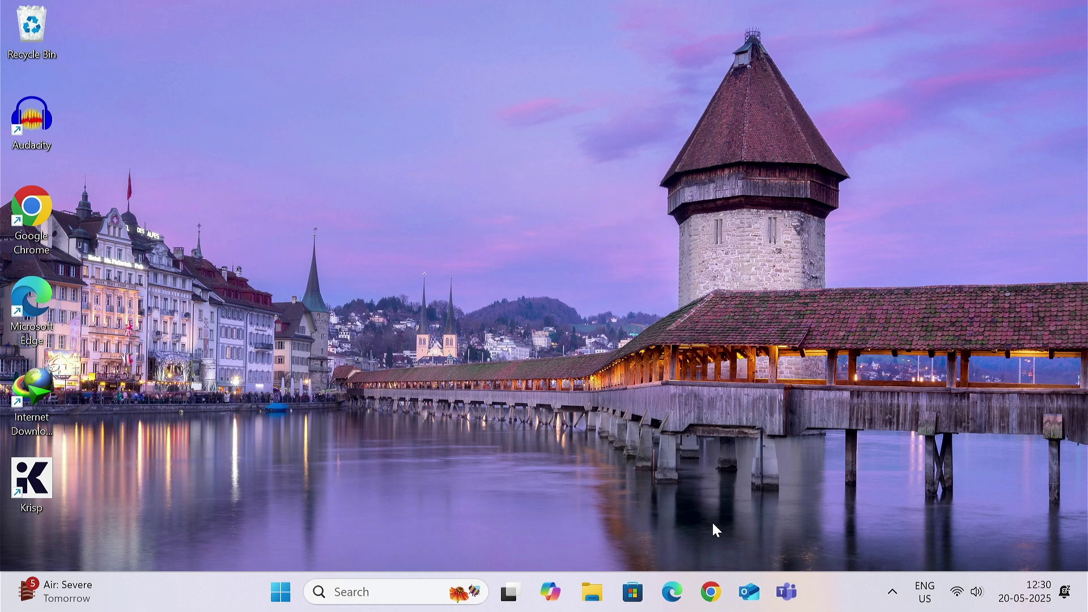
pyautogui.click(715, 592)
pyautogui.press('Return')
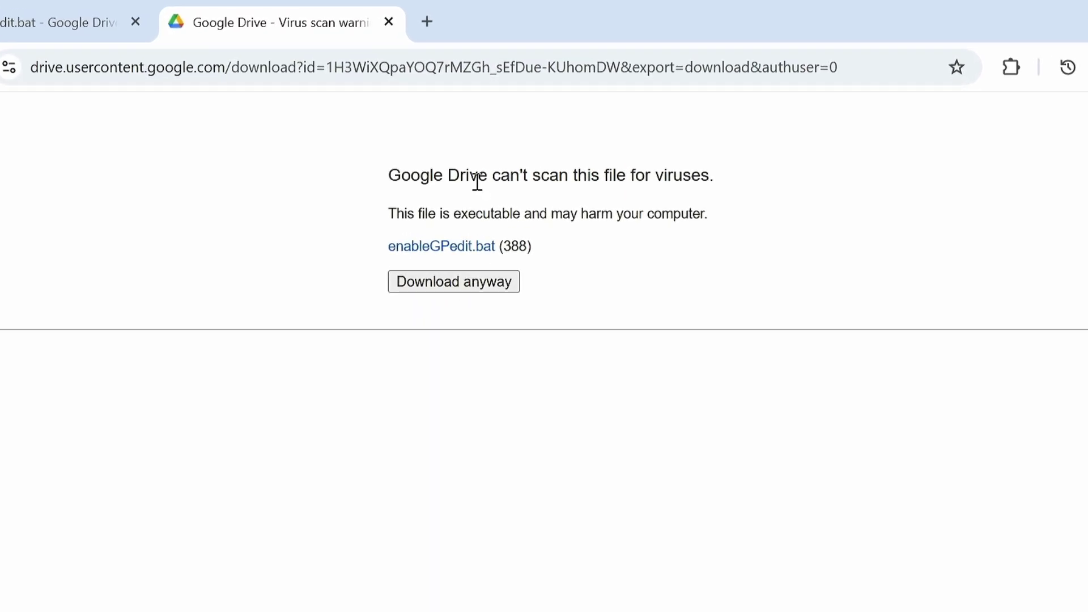
pyautogui.moveTo(495, 176); pyautogui.dragTo(717, 182)
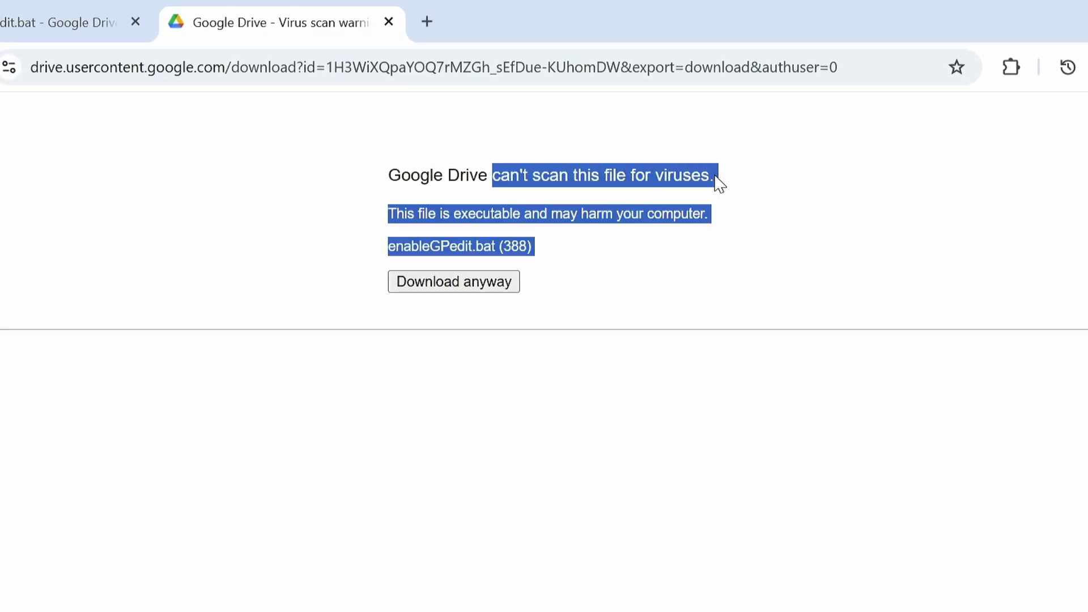
pyautogui.click(240, 253)
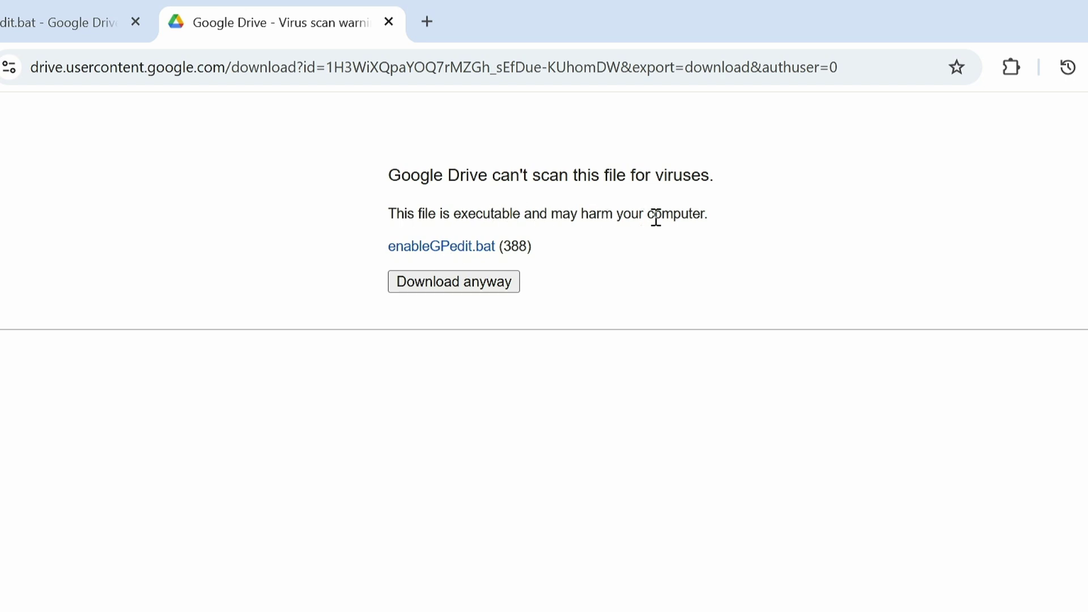
pyautogui.click(479, 278)
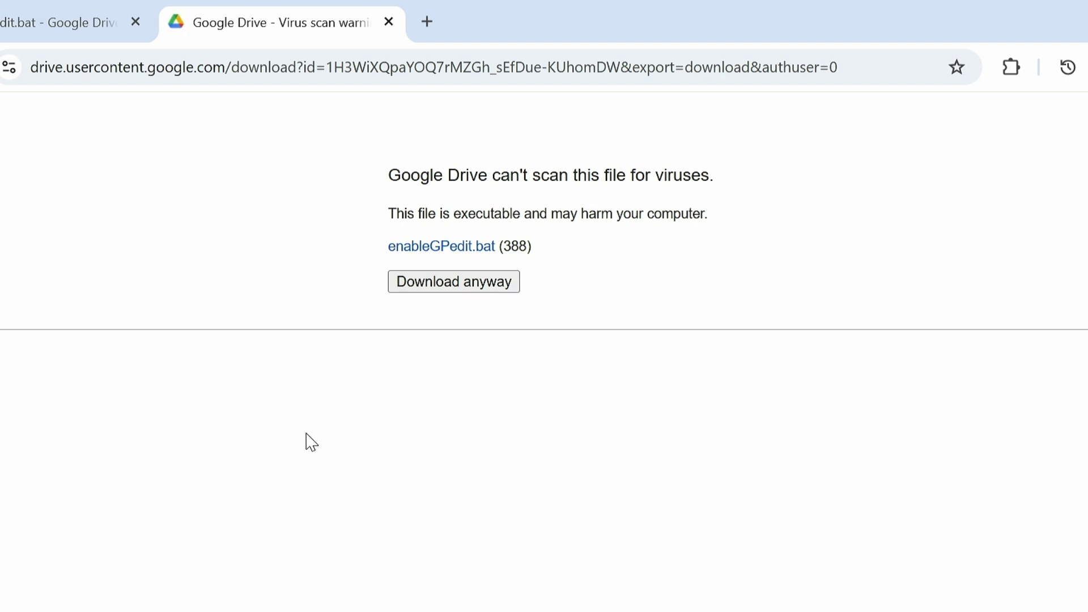
# Step: Minimise Chrome and open the Downloads folder in File Explorer
pyautogui.click(1085, 18)
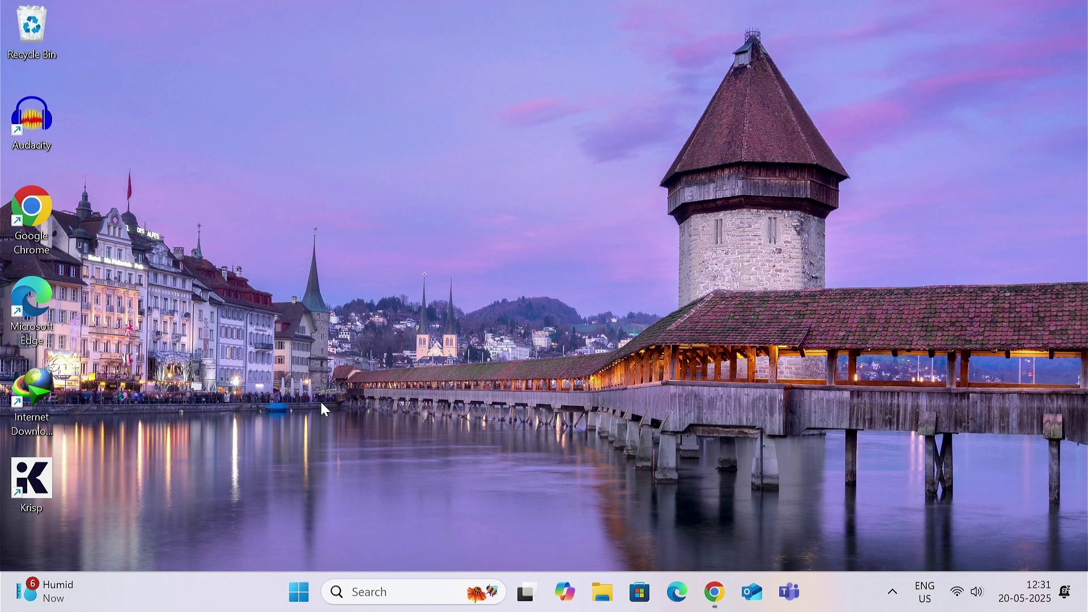
pyautogui.press('super+e')
pyautogui.click(283, 338)
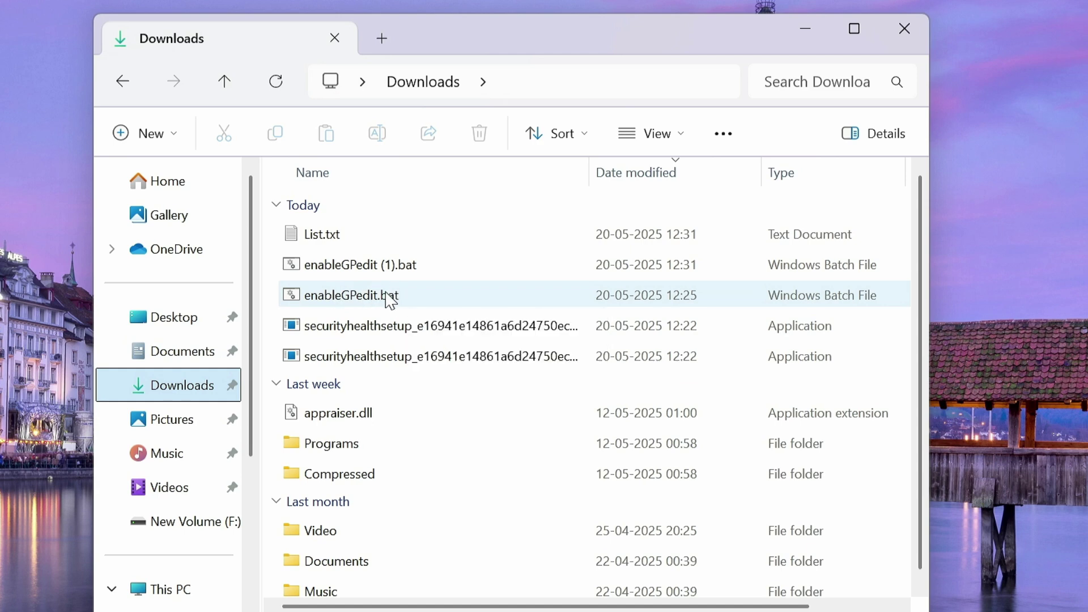
# Step: Read enableGPedit.bat's contents in Notepad, then close it unchanged
pyautogui.rightClick(413, 297)
pyautogui.click(444, 542)
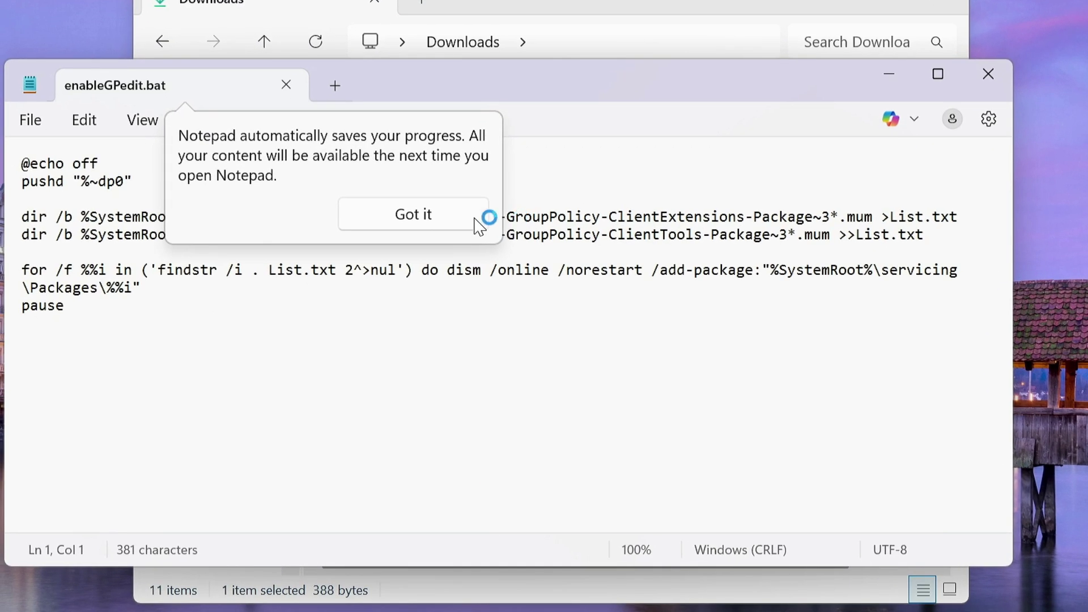
pyautogui.click(475, 221)
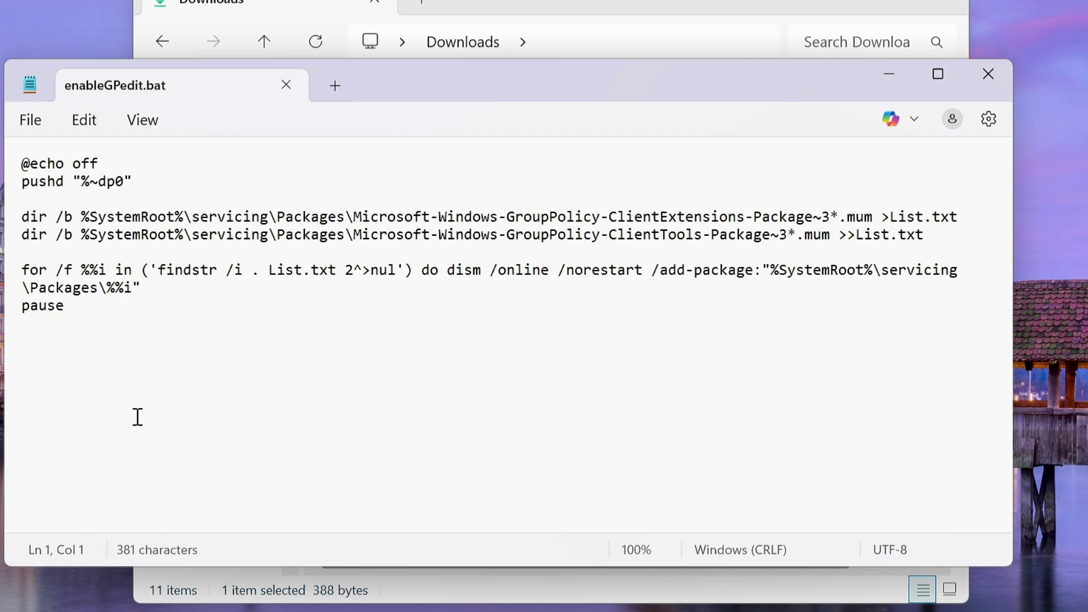
pyautogui.click(989, 74)
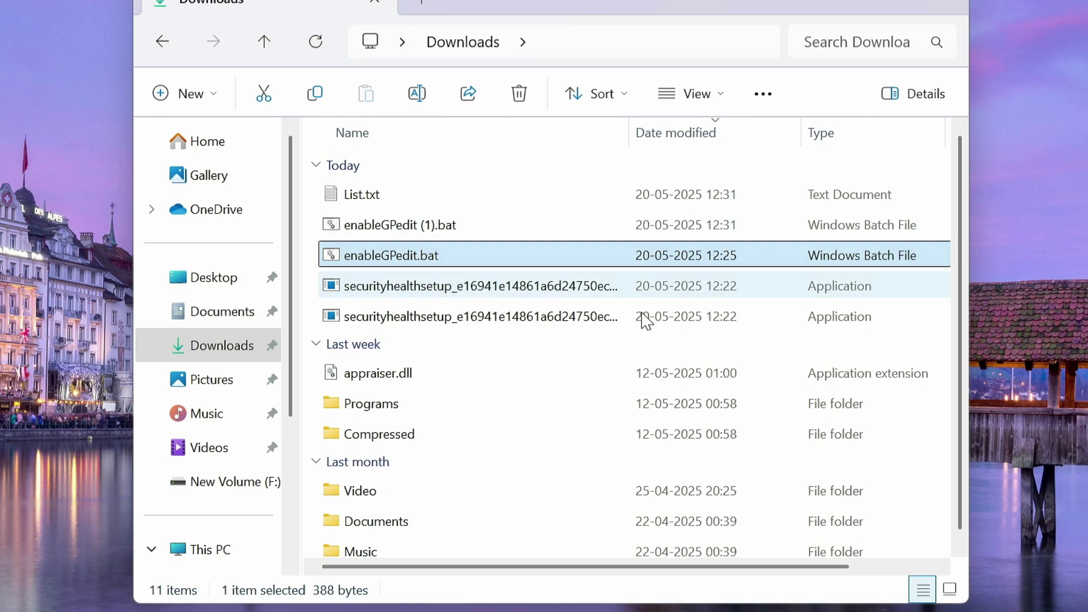
# Step: Run enableGPedit.bat as administrator and dismiss the permission prompt
pyautogui.rightClick(404, 262)
pyautogui.click(506, 321)
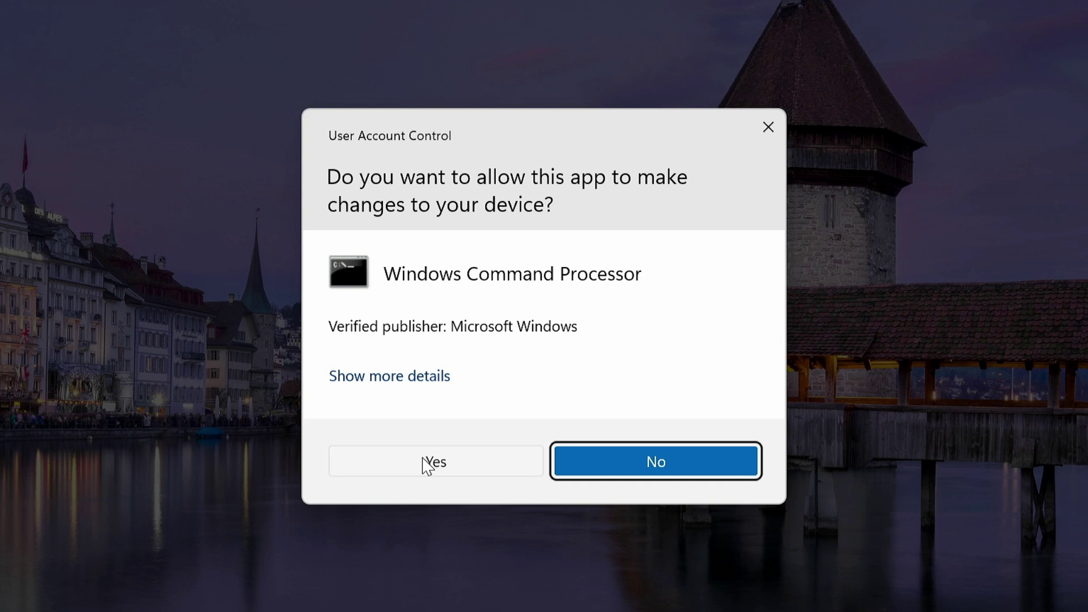
pyautogui.click(769, 128)
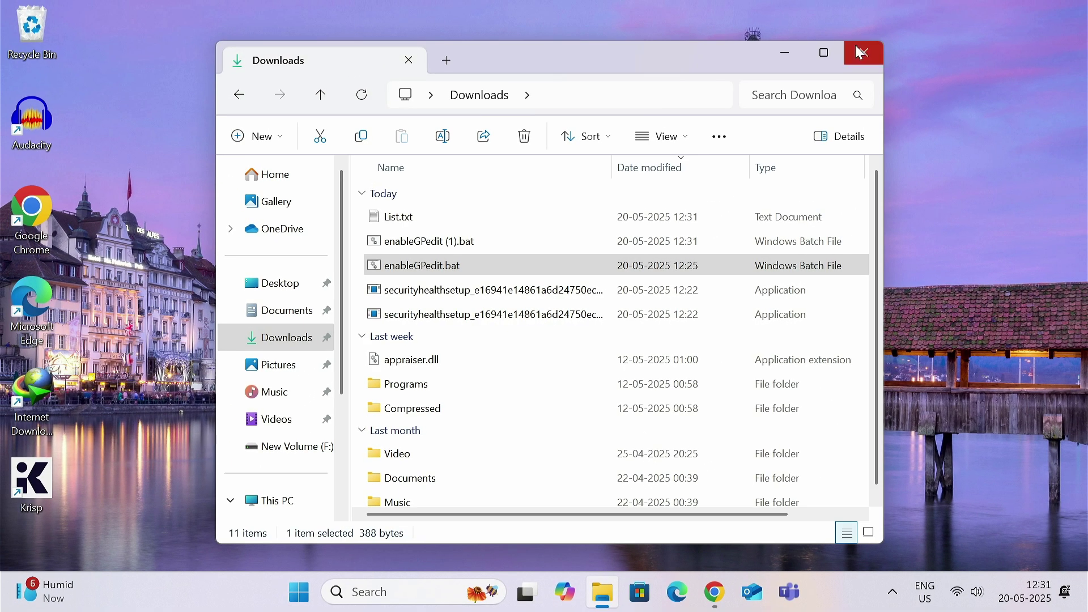
# Step: Close the Downloads window and dismiss the Start menu's power options
pyautogui.click(877, 42)
pyautogui.click(299, 592)
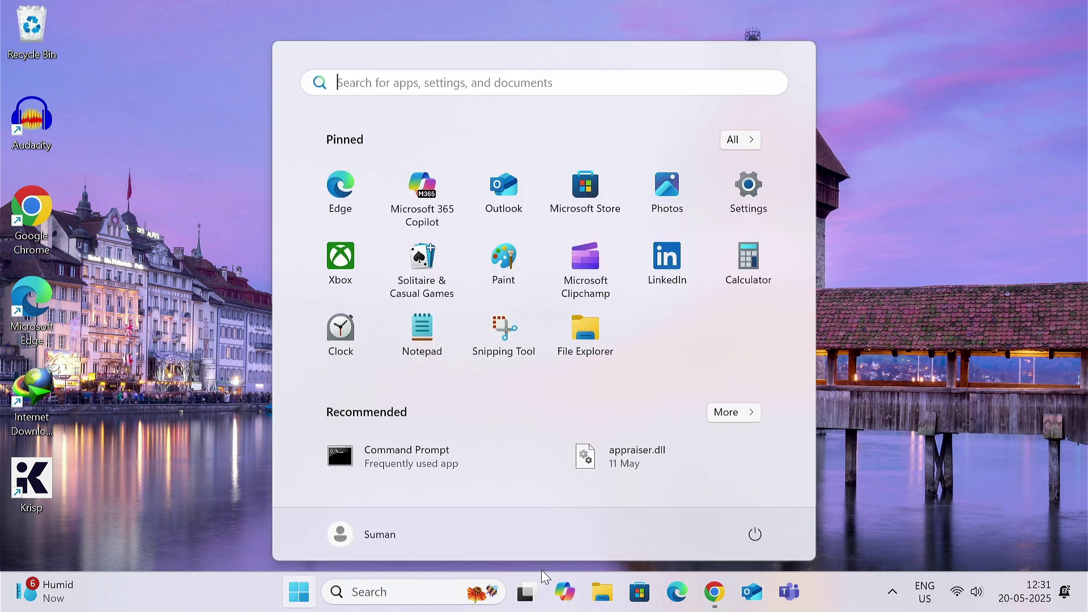
pyautogui.click(760, 534)
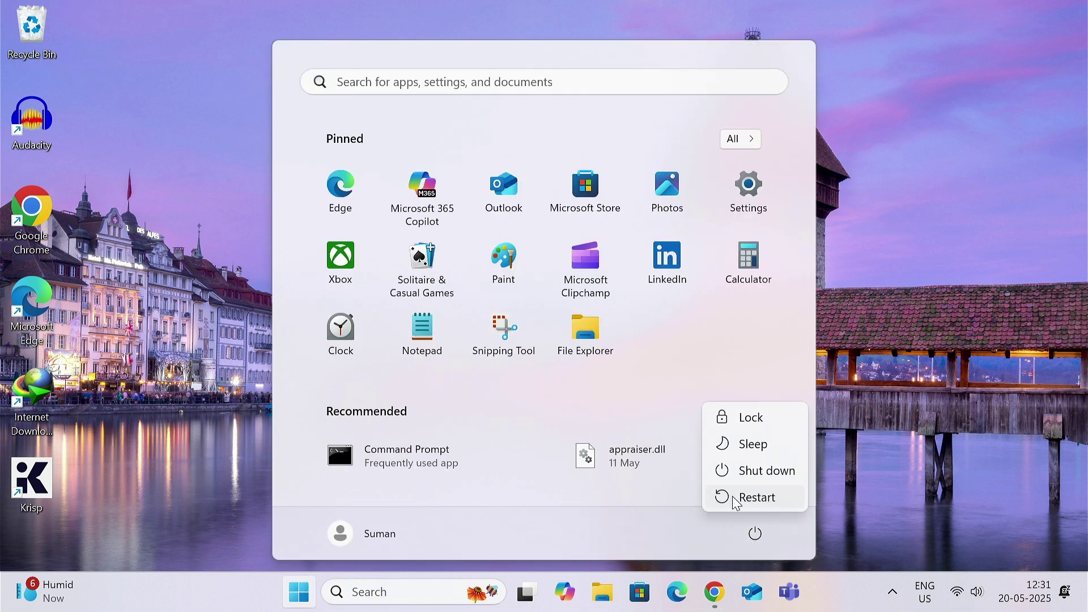
pyautogui.press('Escape')
pyautogui.press('Escape')
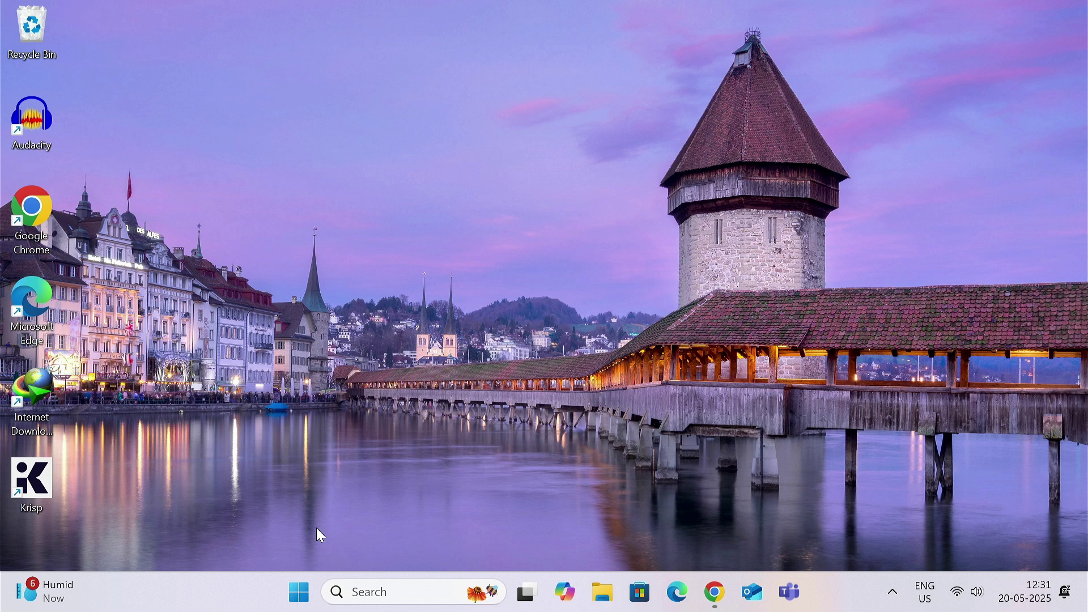
# Step: Open gpedit and navigate to Computer Configuration > Administrative Templates > Windows Components > Windows Security
pyautogui.click(395, 593)
pyautogui.write('g')
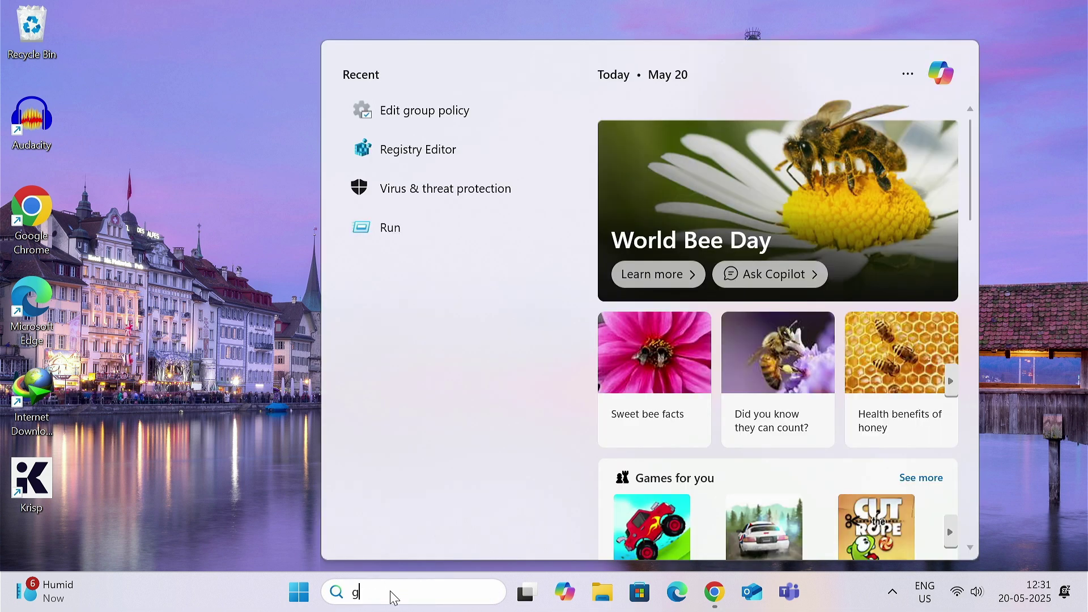
pyautogui.write('p')
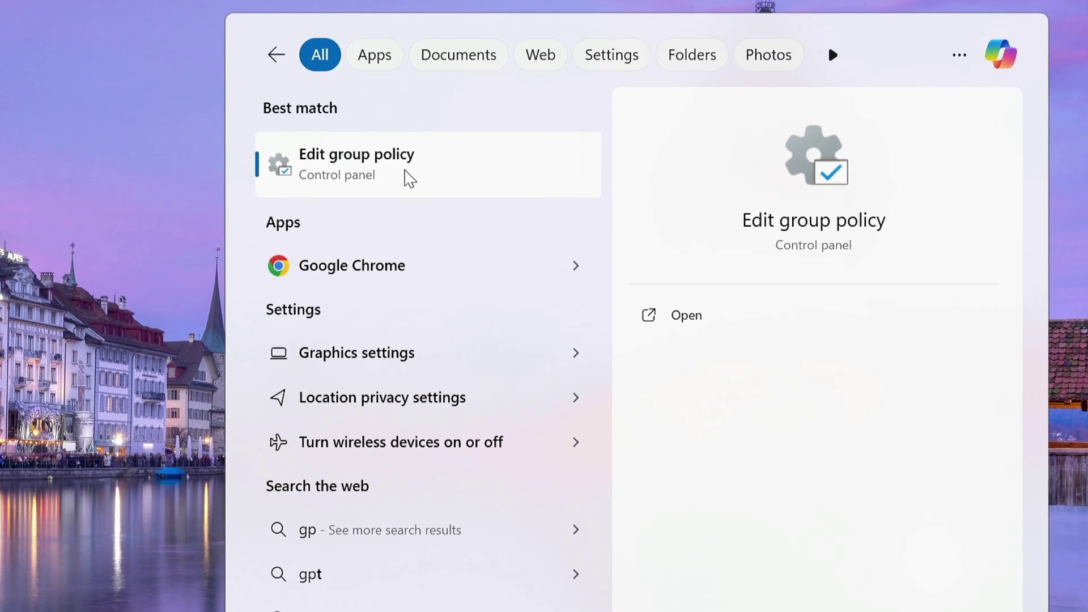
pyautogui.click(409, 179)
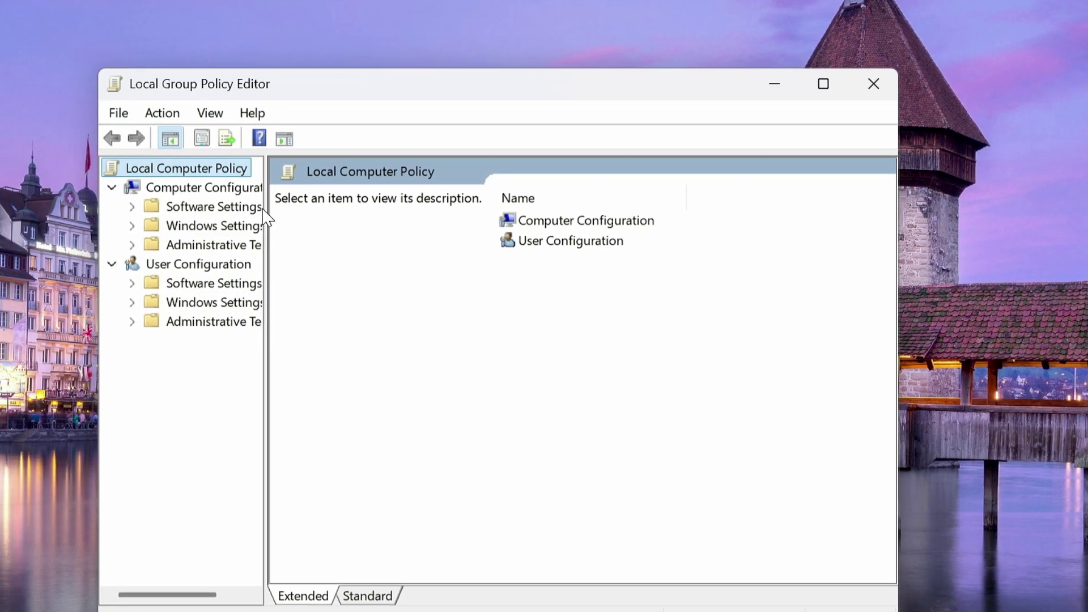
pyautogui.click(103, 221)
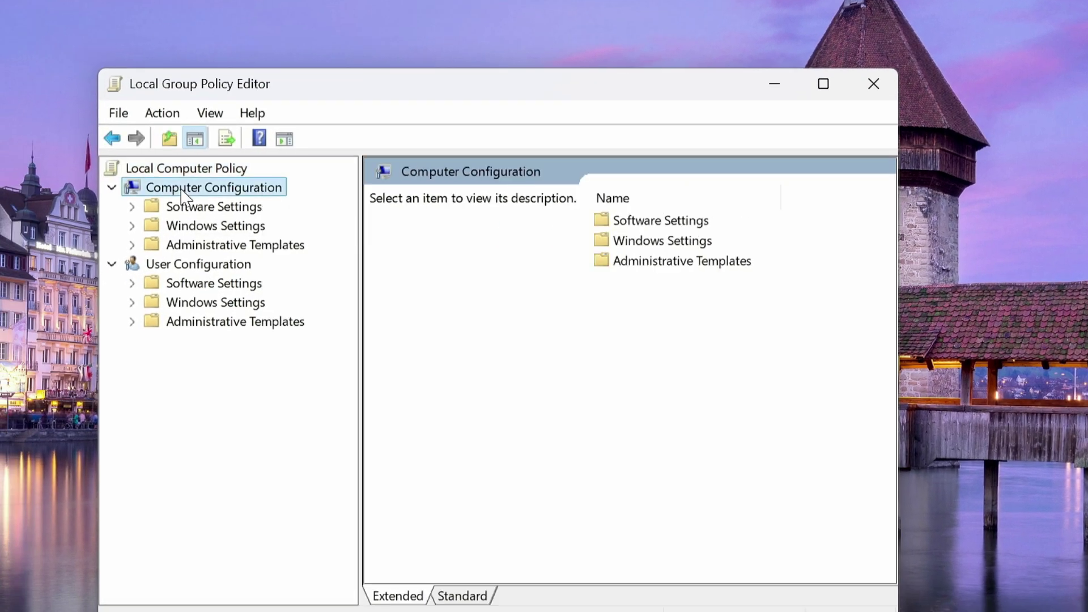
pyautogui.click(132, 247)
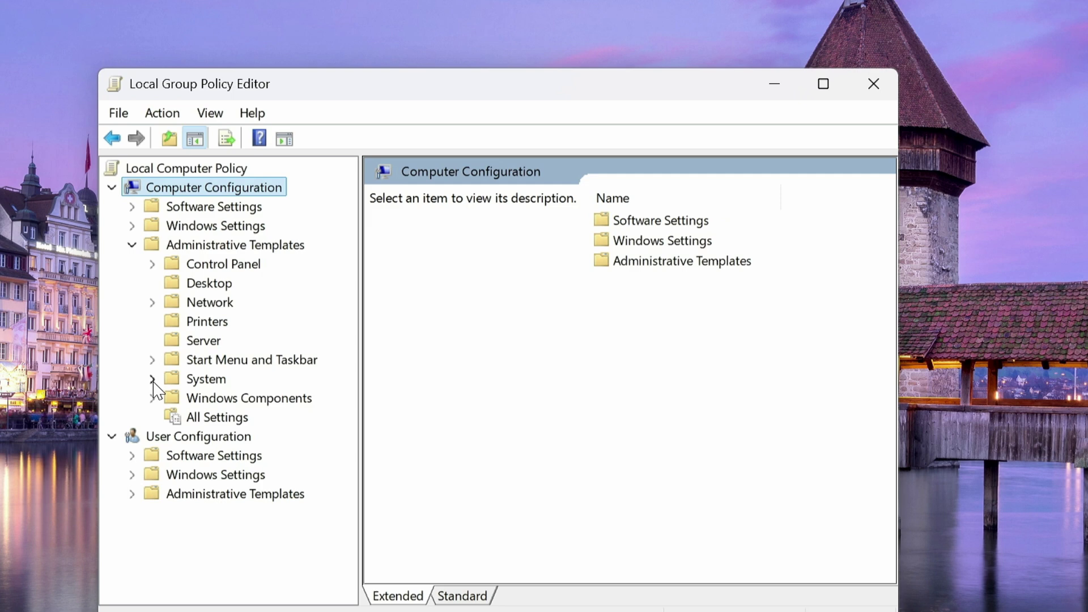
pyautogui.click(152, 398)
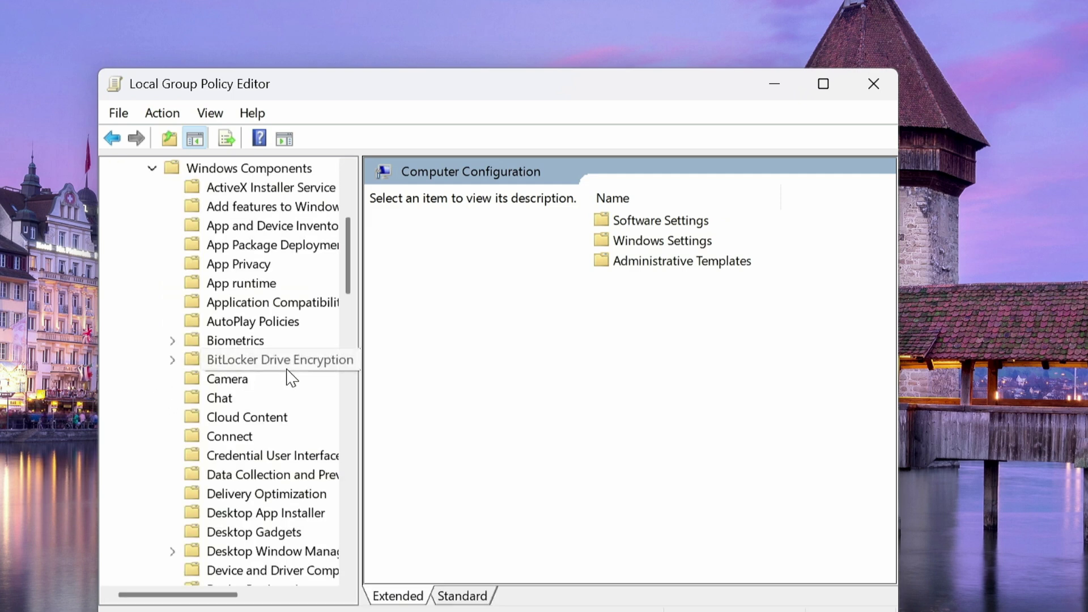
pyautogui.scroll(-20, 287, 376)
pyautogui.moveTo(355, 367); pyautogui.dragTo(510, 363)
pyautogui.scroll(-4, 211, 499)
pyautogui.click(259, 497)
pyautogui.moveTo(899, 440); pyautogui.dragTo(1078, 441)
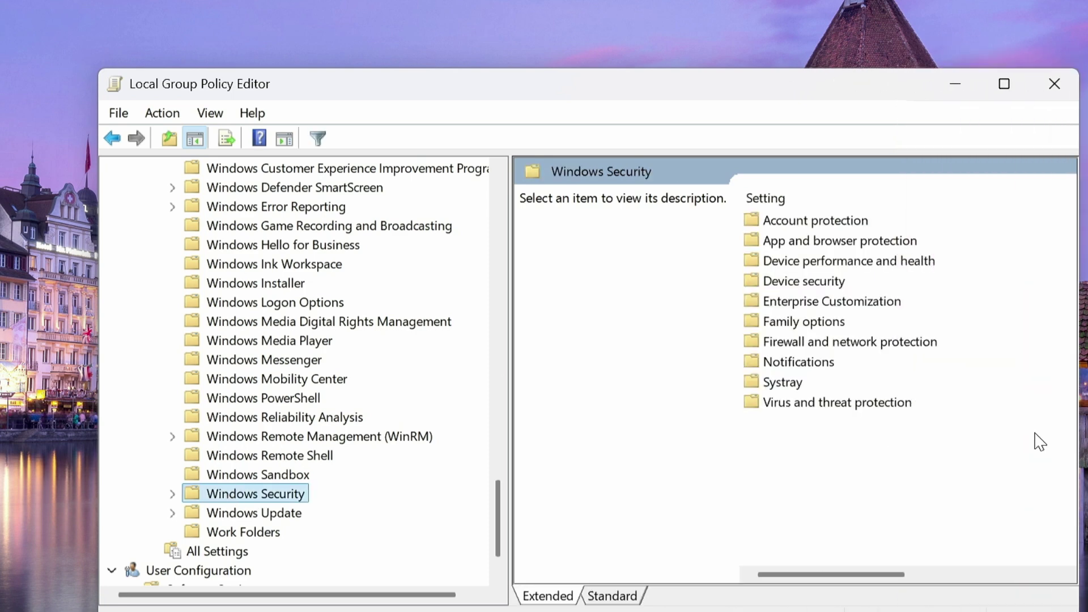
# Step: Set 'Hide the Virus and threat protection area' to Not Configured and apply it
pyautogui.doubleClick(853, 403)
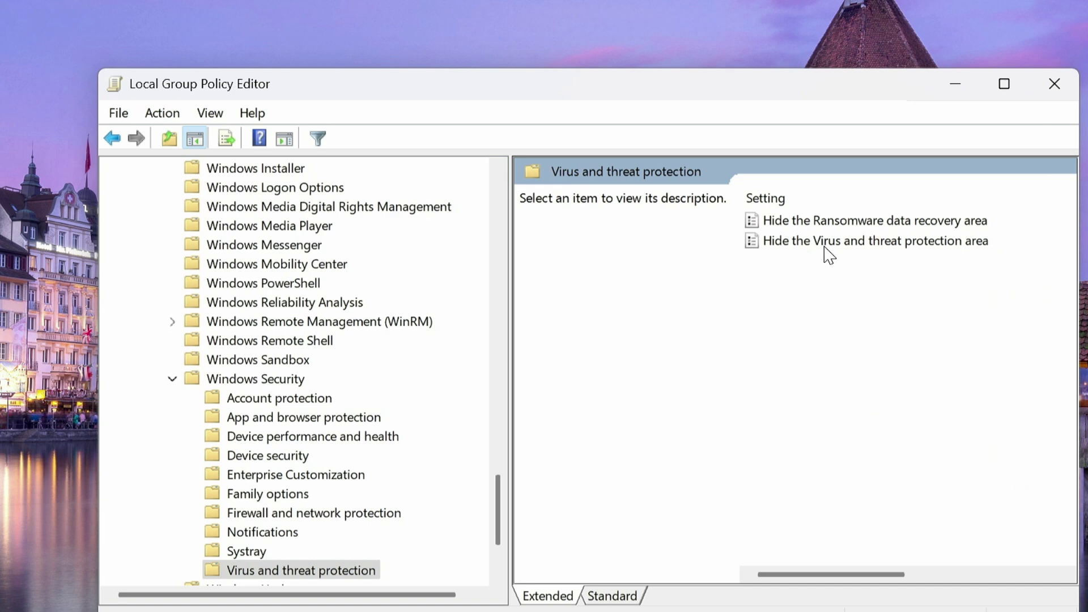
pyautogui.click(909, 245)
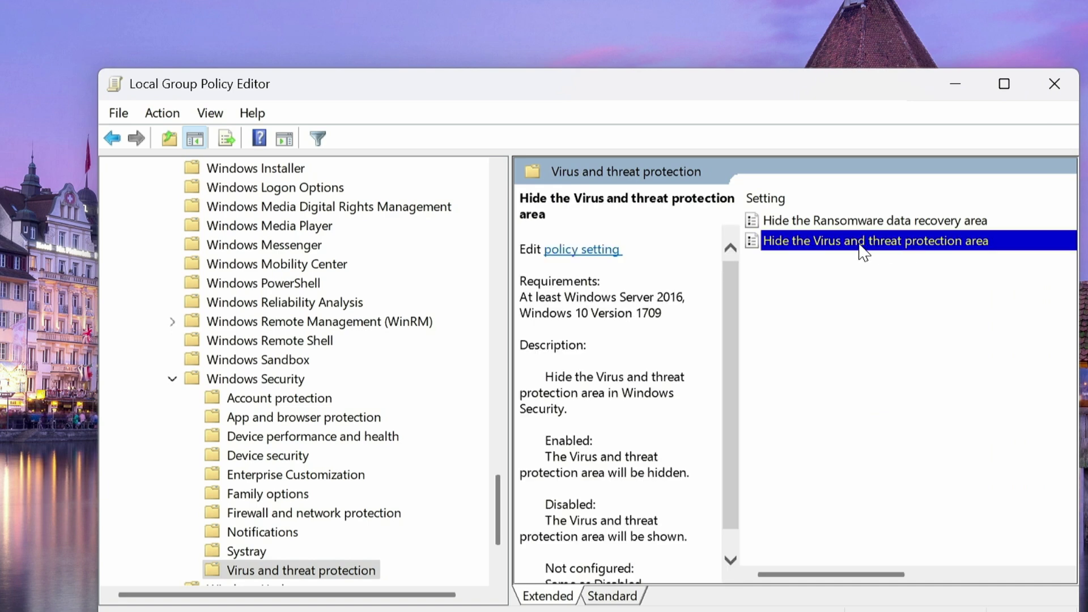
pyautogui.rightClick(860, 244)
pyautogui.click(918, 262)
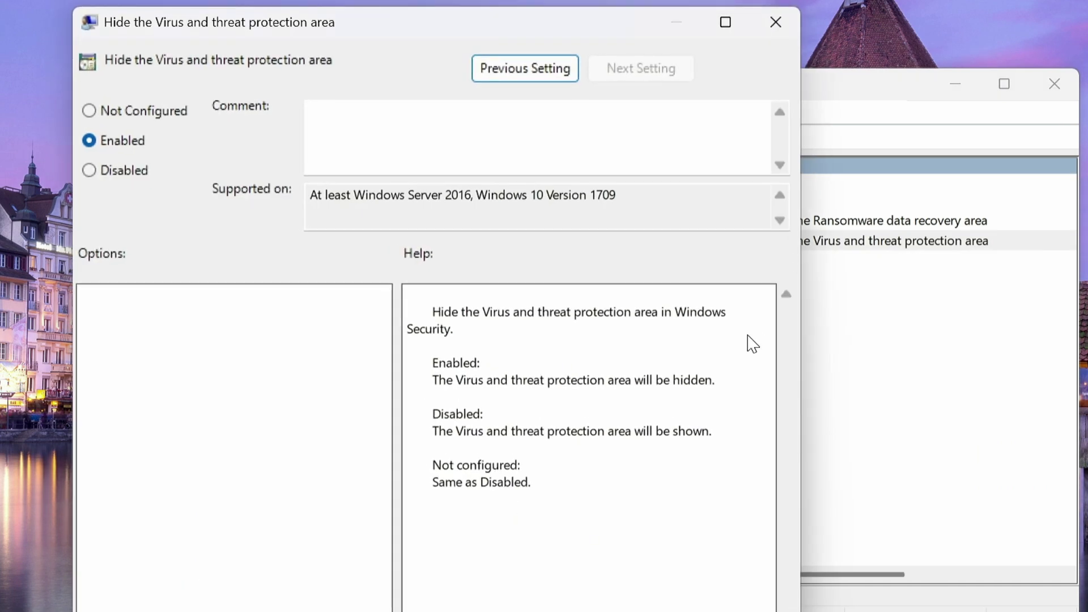
pyautogui.click(91, 111)
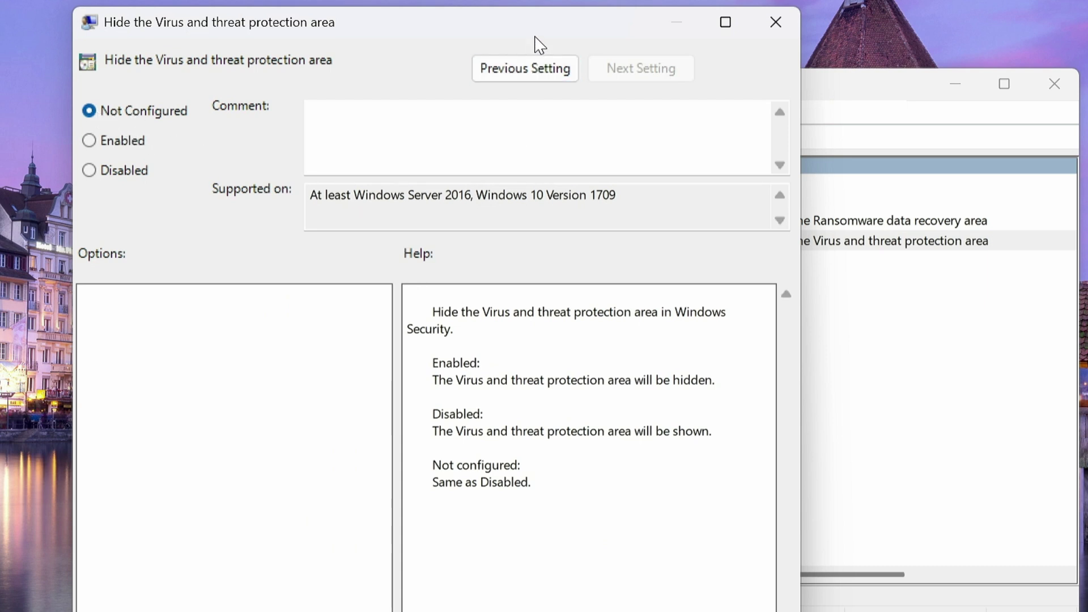
pyautogui.moveTo(536, 38); pyautogui.dragTo(537, 0)
pyautogui.click(761, 585)
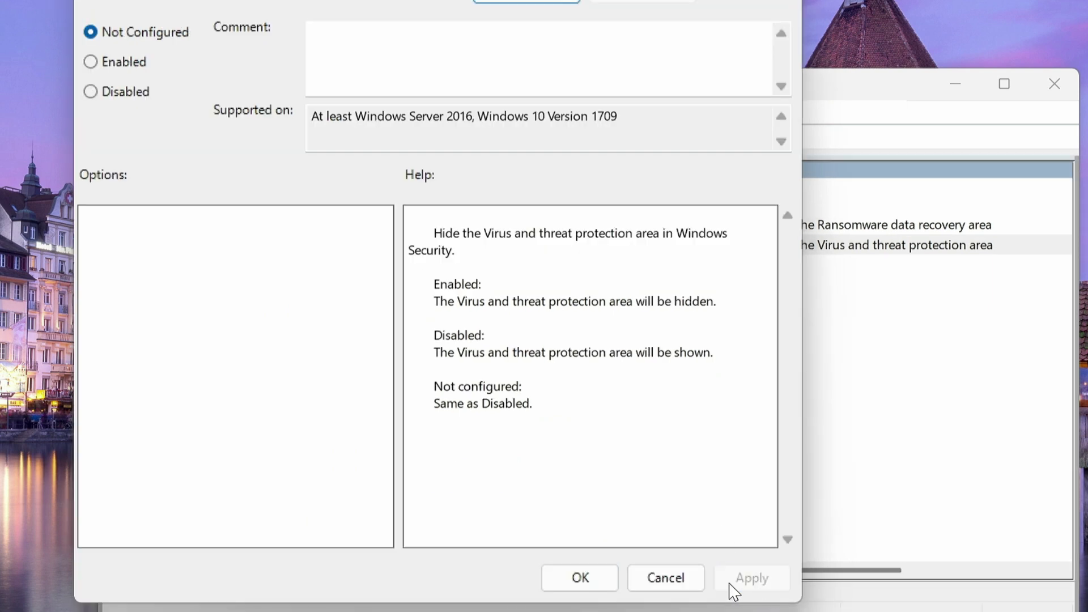
pyautogui.click(580, 580)
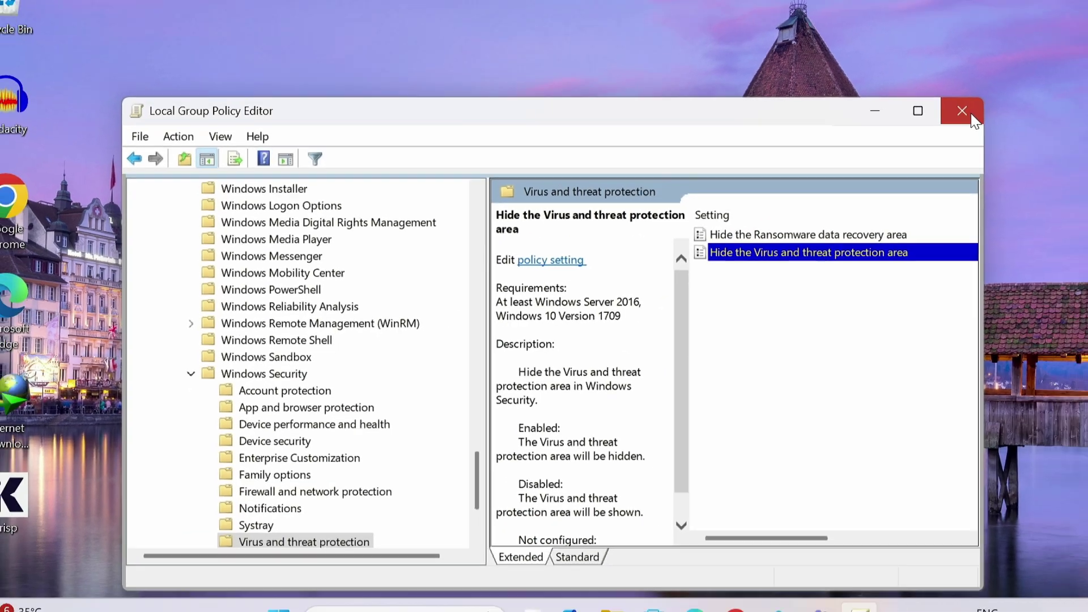
# Step: Close the group policy editor and launch Command Prompt as administrator
pyautogui.click(1054, 83)
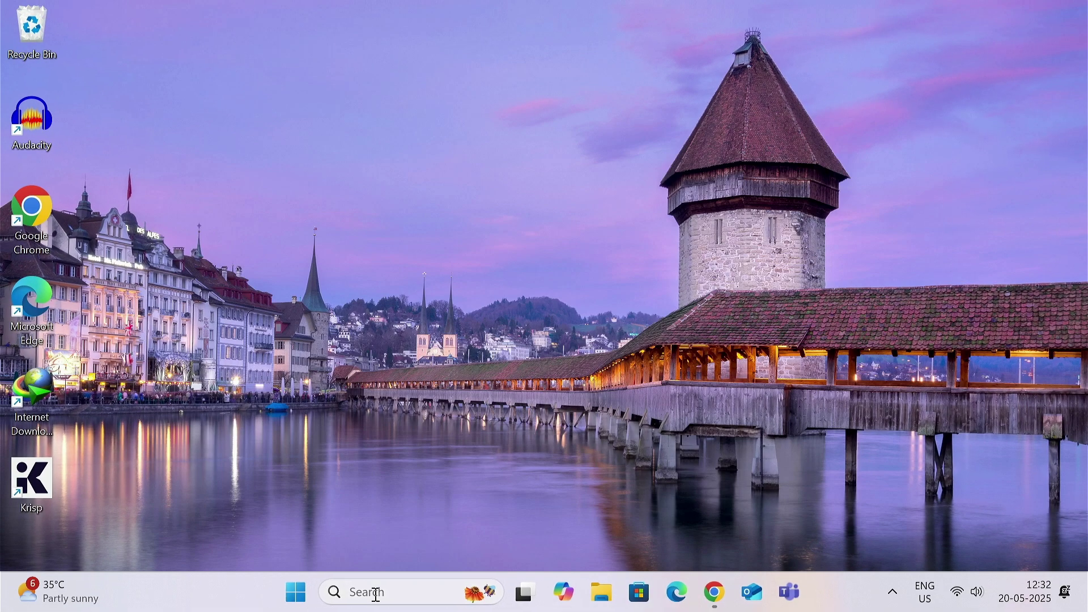
pyautogui.click(372, 591)
pyautogui.write('cmd')
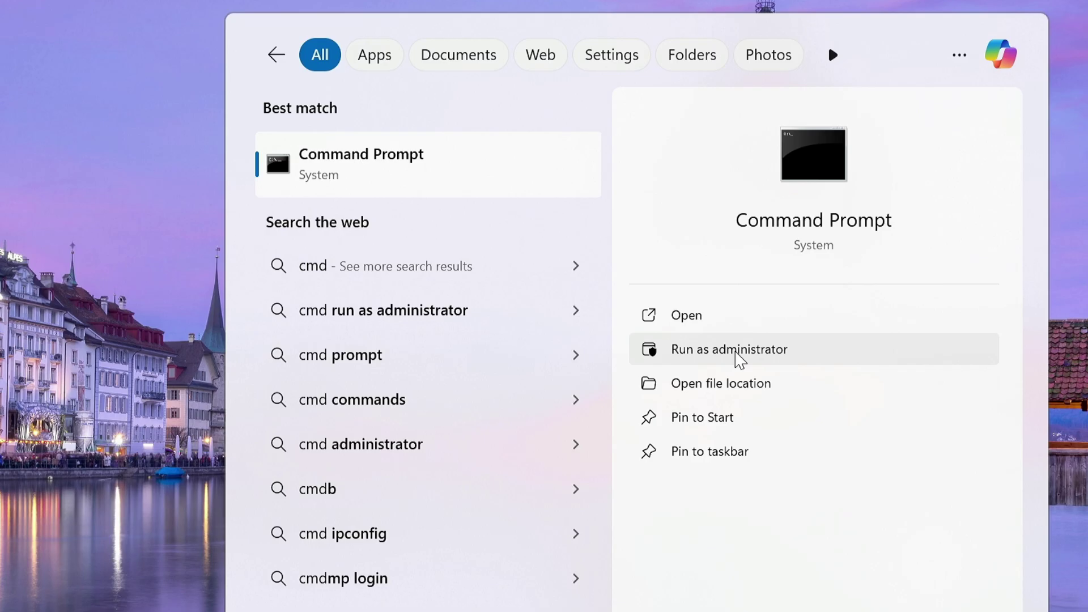
pyautogui.click(740, 360)
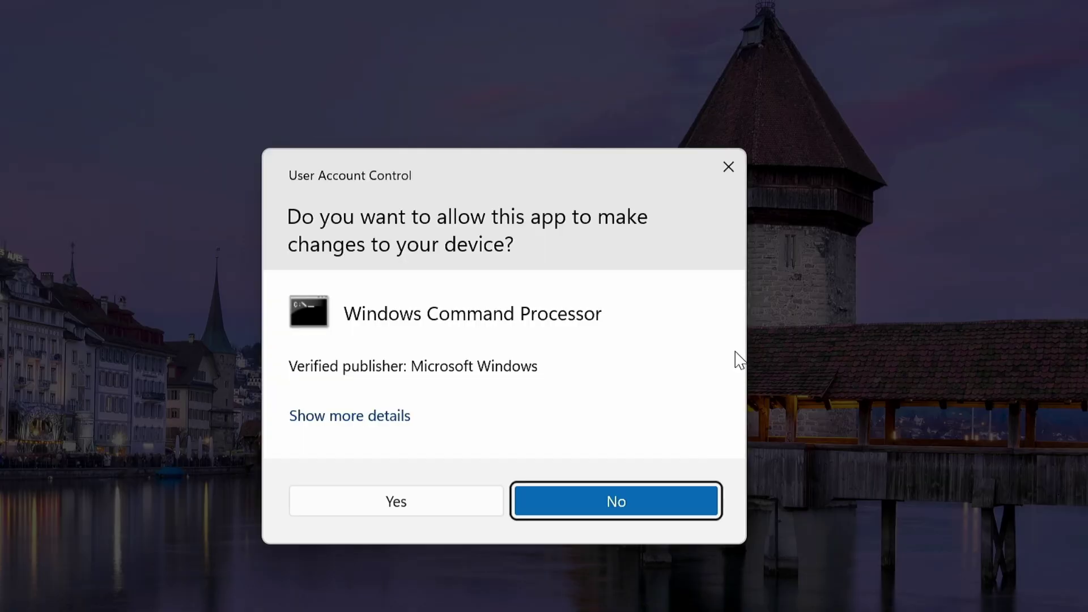
pyautogui.click(368, 517)
pyautogui.moveTo(195, 19); pyautogui.dragTo(347, 19)
# Step: Run 'gpupdate /force', confirm the policy update succeeded, and close Command Prompt
pyautogui.keyDown('ctrl'); pyautogui.scroll(2, 135, 101); pyautogui.keyUp('ctrl')
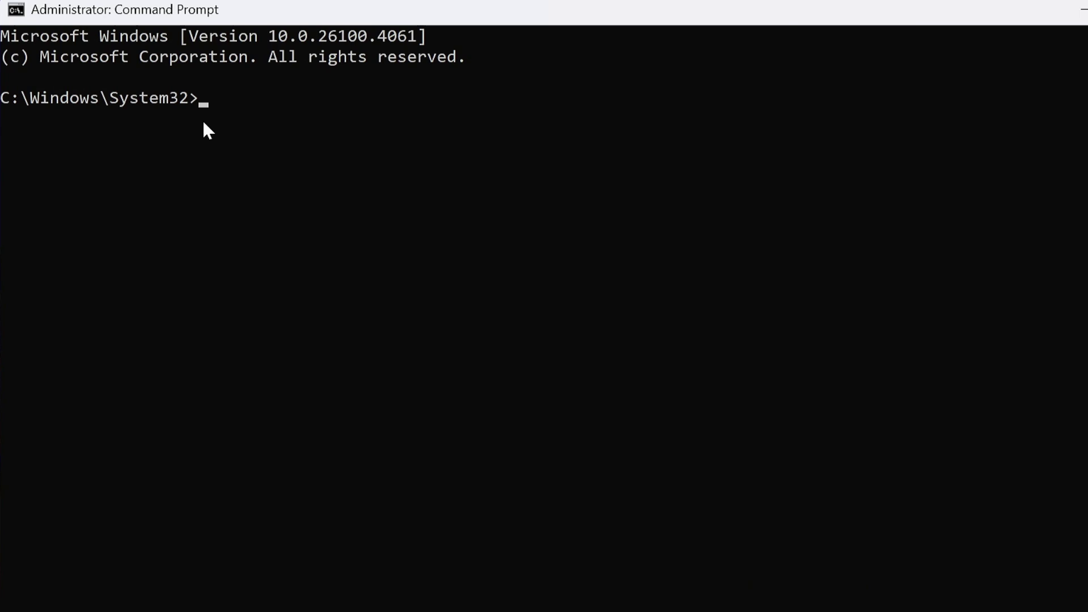
pyautogui.write('gpupdate ')
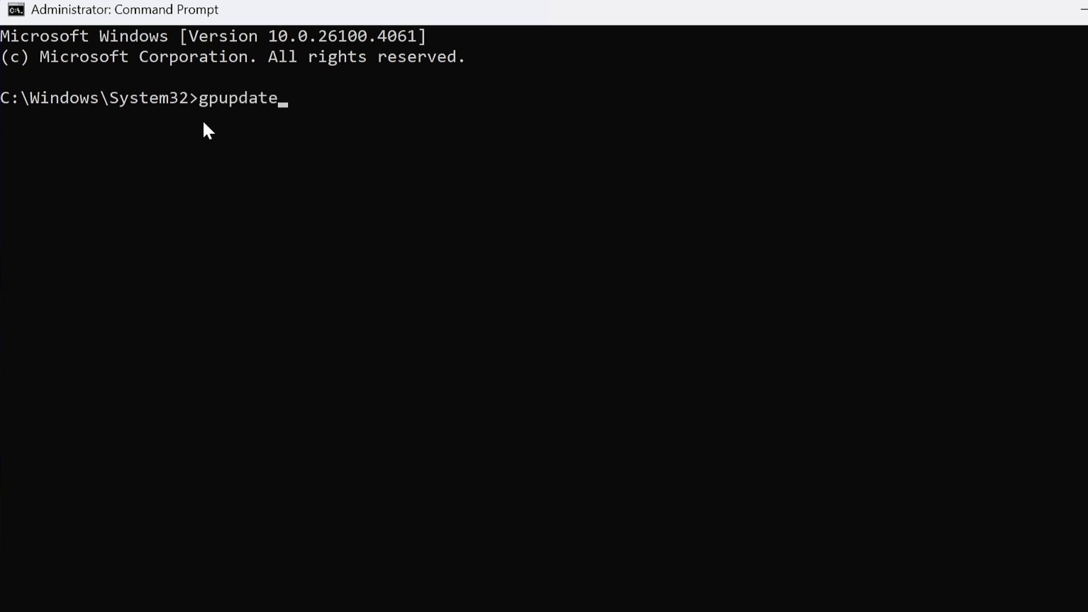
pyautogui.write('/force')
pyautogui.press('Return')
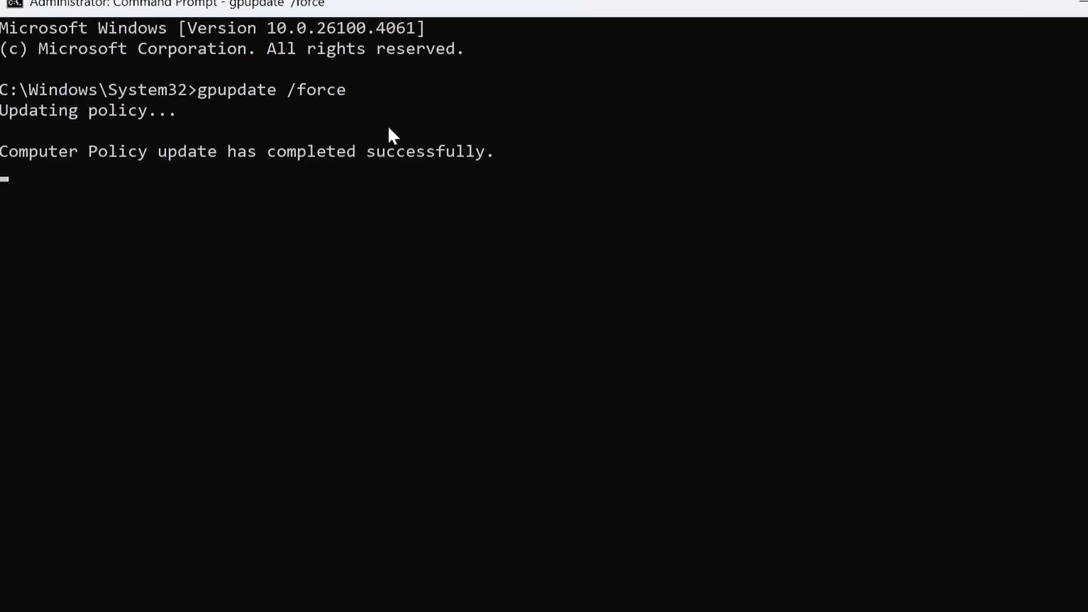
pyautogui.moveTo(124, 158); pyautogui.dragTo(622, 151)
pyautogui.click(1053, 35)
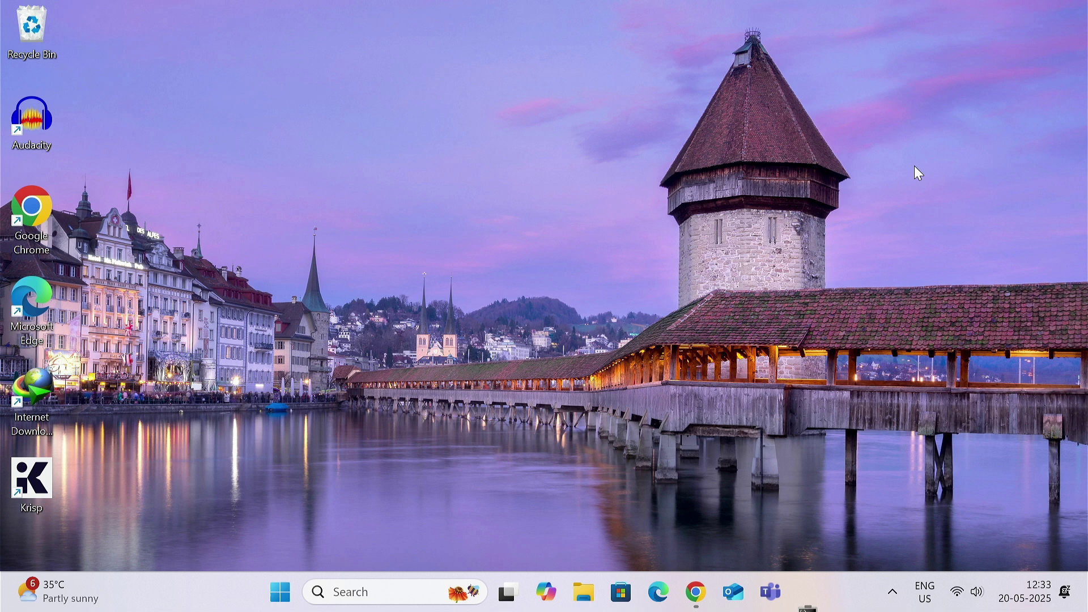
# Step: Open and dismiss the Start power options without restarting, then return to Chrome's Google results
pyautogui.click(308, 601)
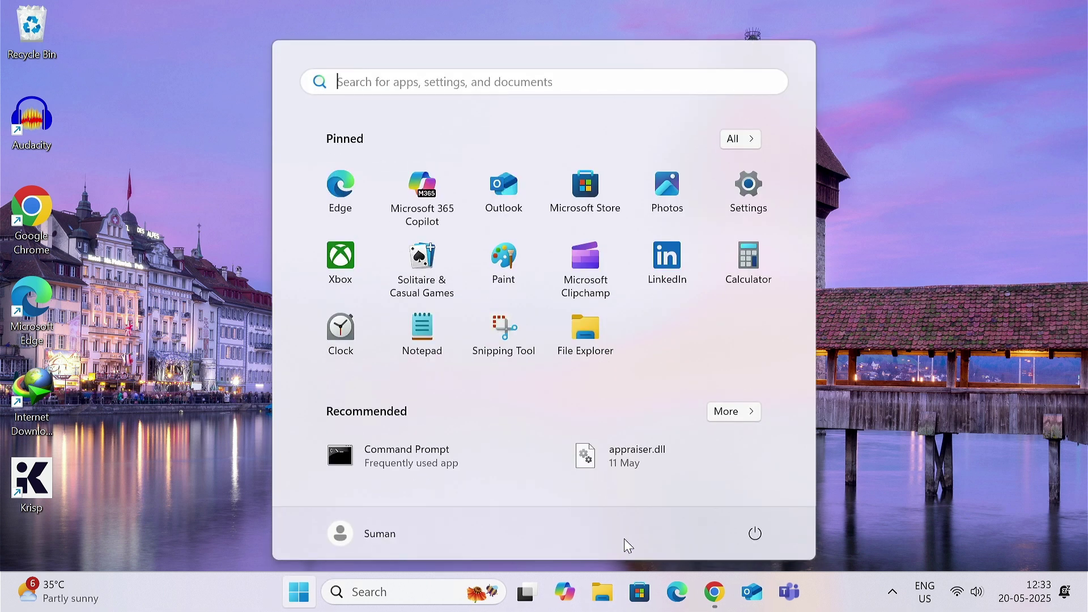
pyautogui.click(755, 534)
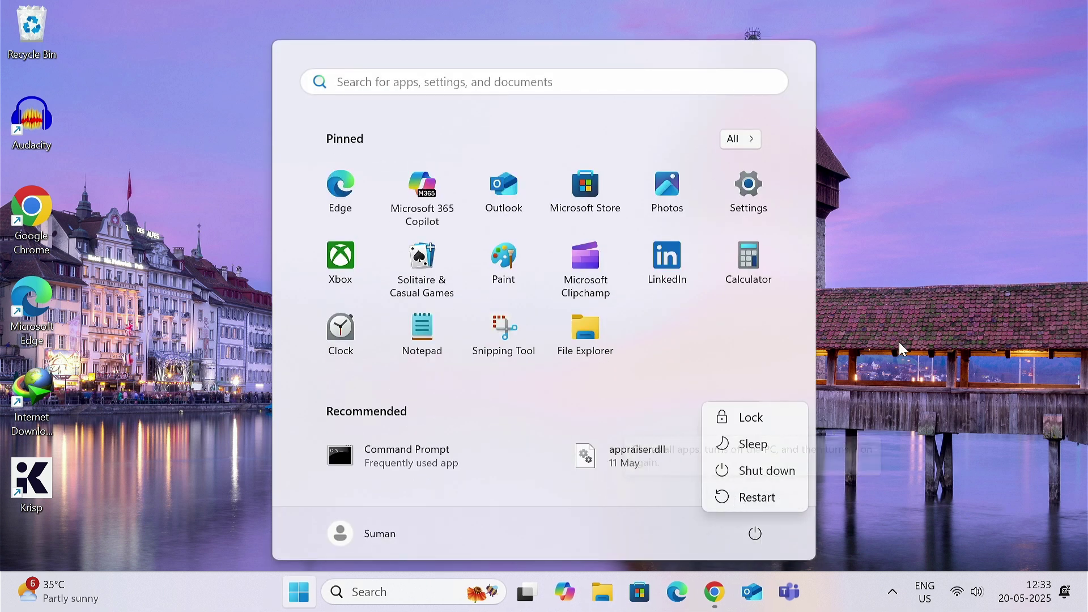
pyautogui.press('Escape')
pyautogui.press('Escape')
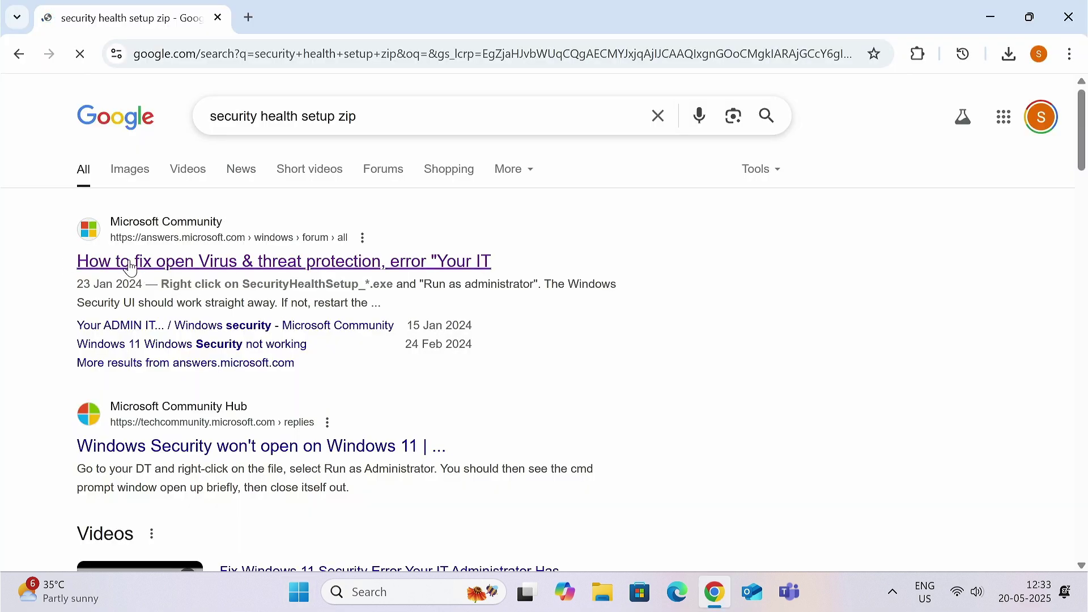
pyautogui.click(190, 262)
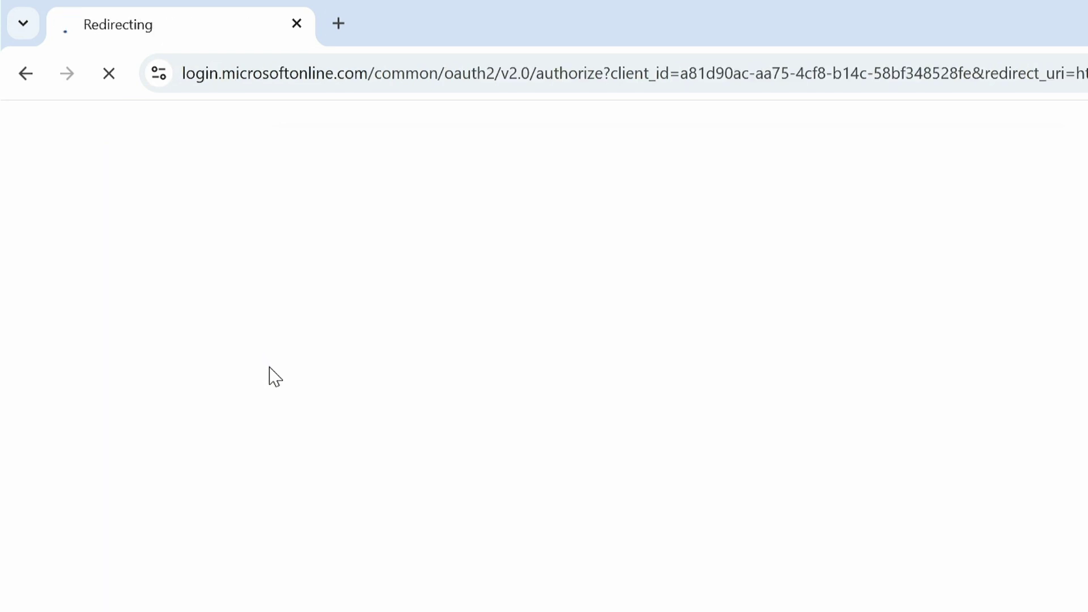
# Step: Download securityhealthsetup.exe from the Microsoft Community answer's link and show it in Downloads
pyautogui.scroll(-10, 290, 367)
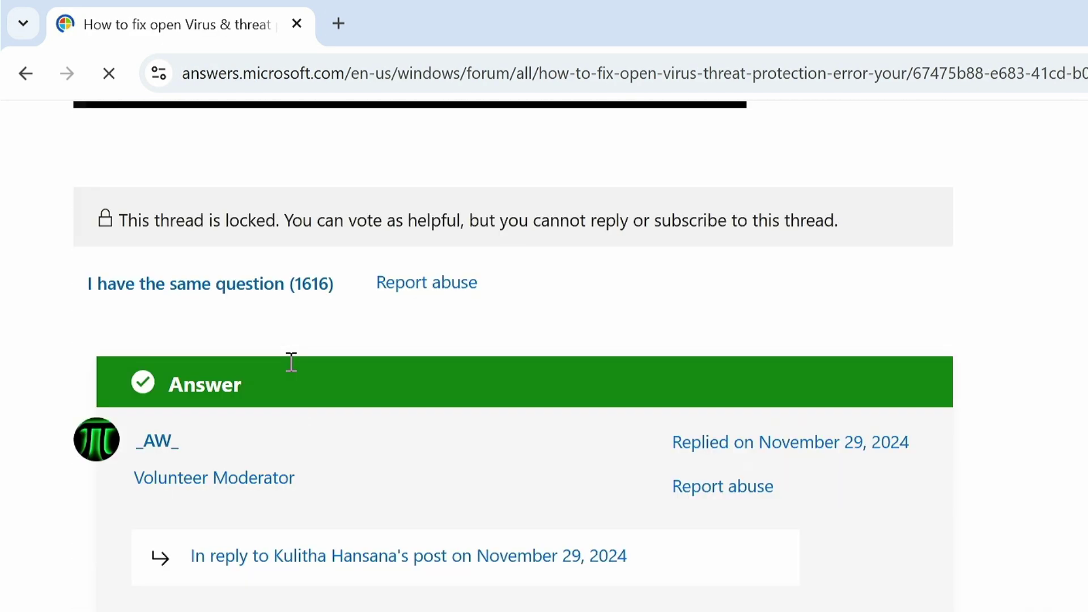
pyautogui.scroll(-10, 289, 368)
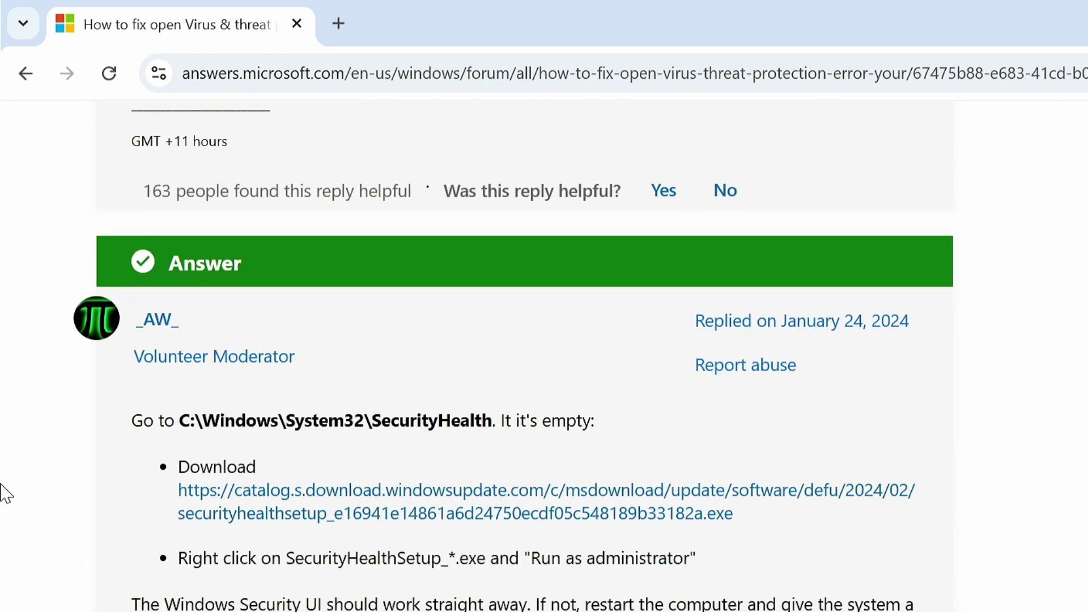
pyautogui.click(341, 514)
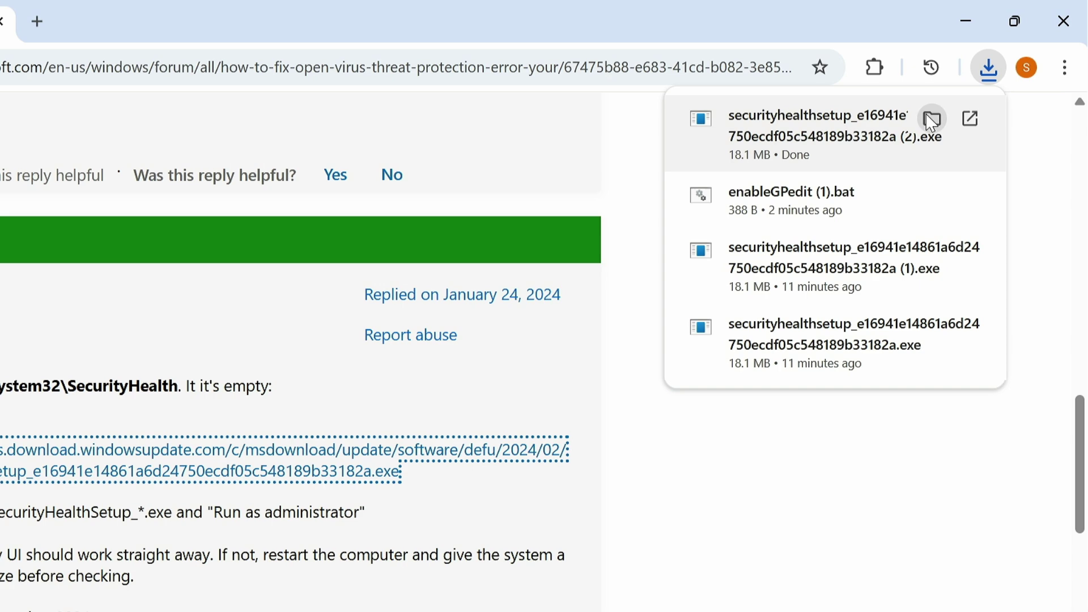
pyautogui.click(933, 120)
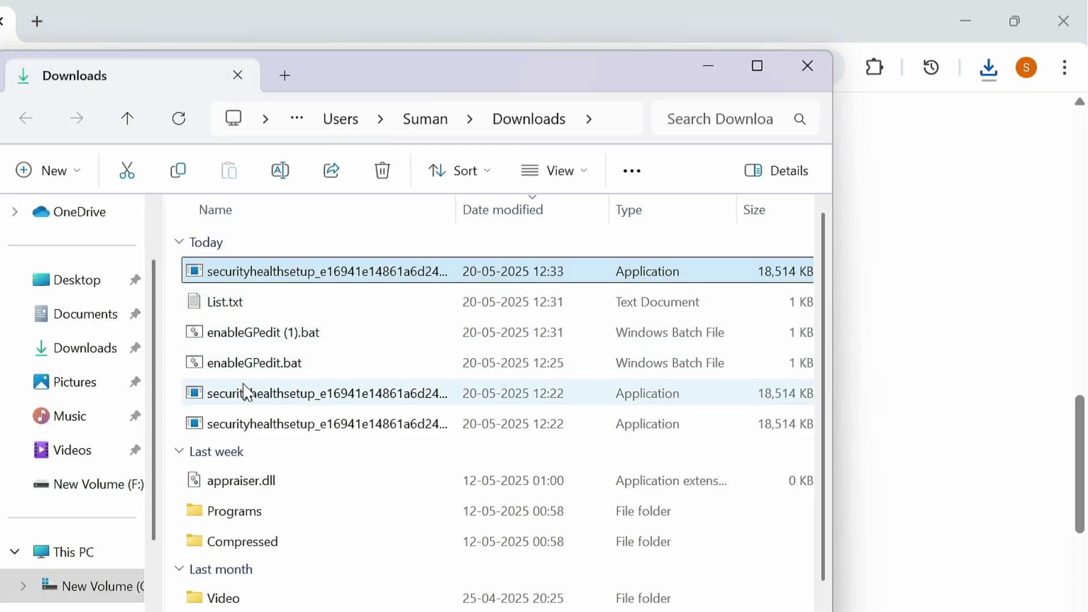
# Step: Run the 12:22 securityhealthsetup installer as administrator, approving UAC, then close the Downloads folder
pyautogui.click(289, 394)
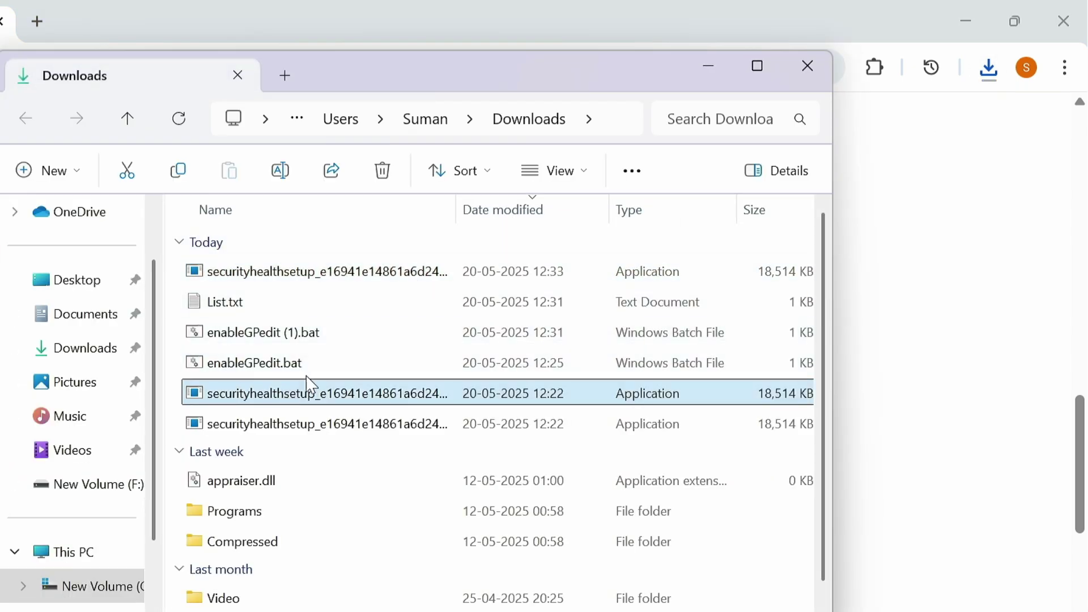
pyautogui.rightClick(342, 404)
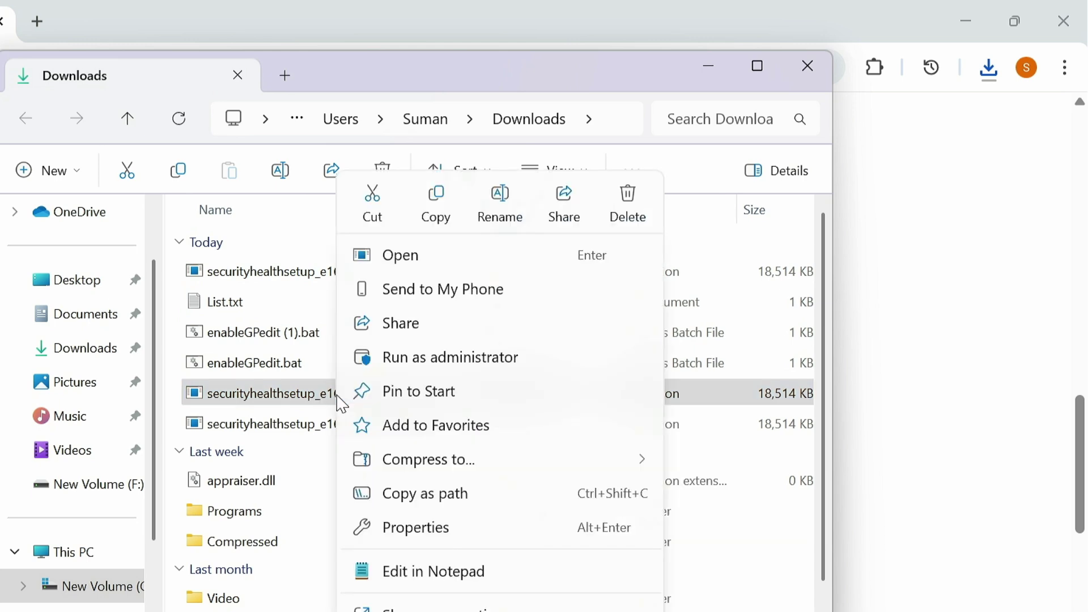
pyautogui.click(448, 358)
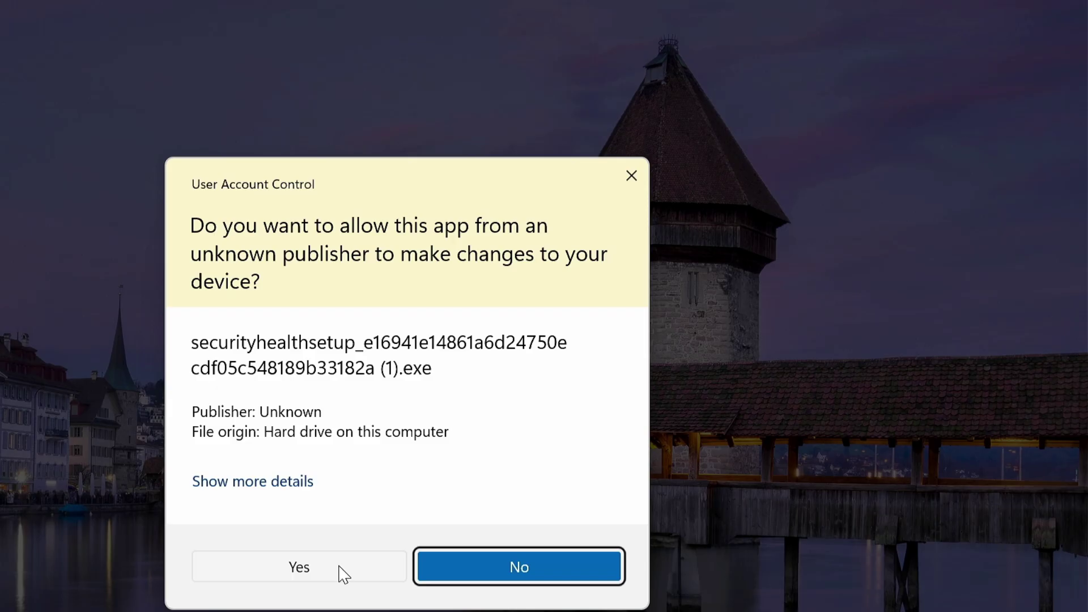
pyautogui.click(339, 567)
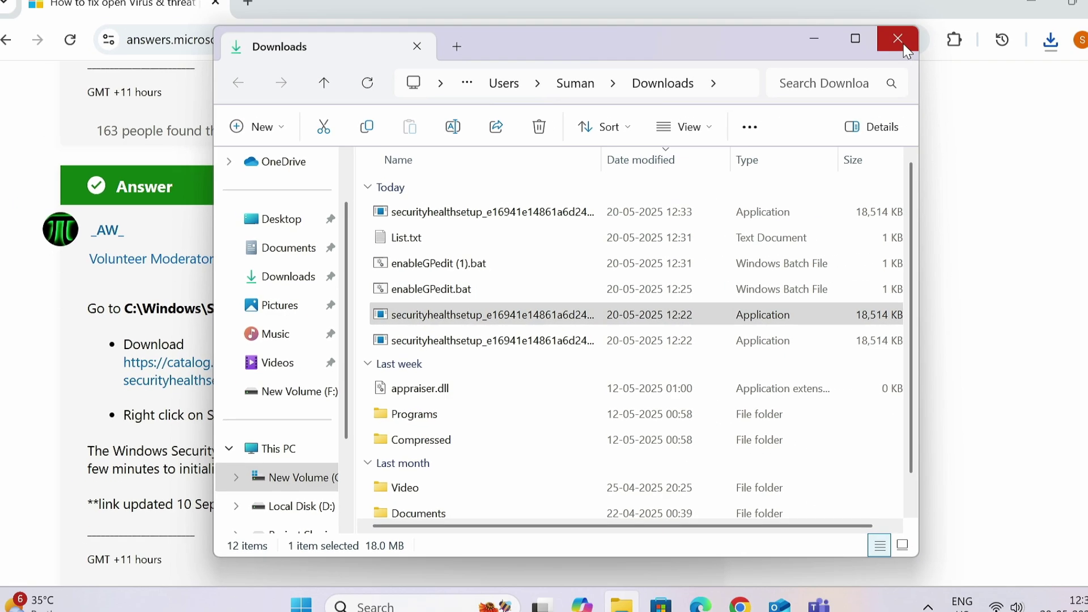
pyautogui.click(908, 52)
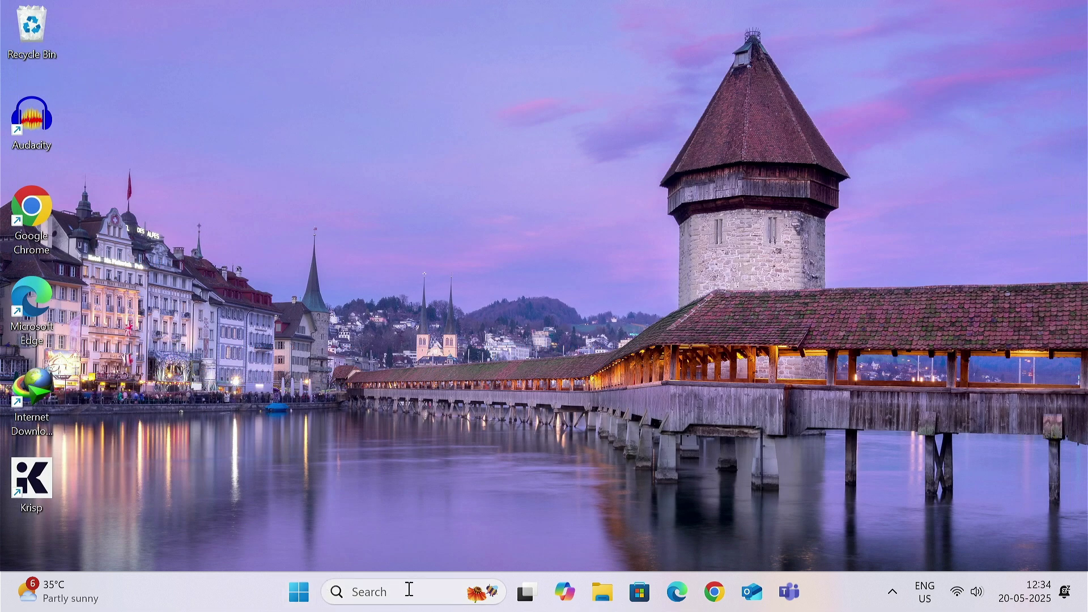
# Step: Search 'virus' to open Virus & threat protection, then start and cancel a Quick scan
pyautogui.click(410, 589)
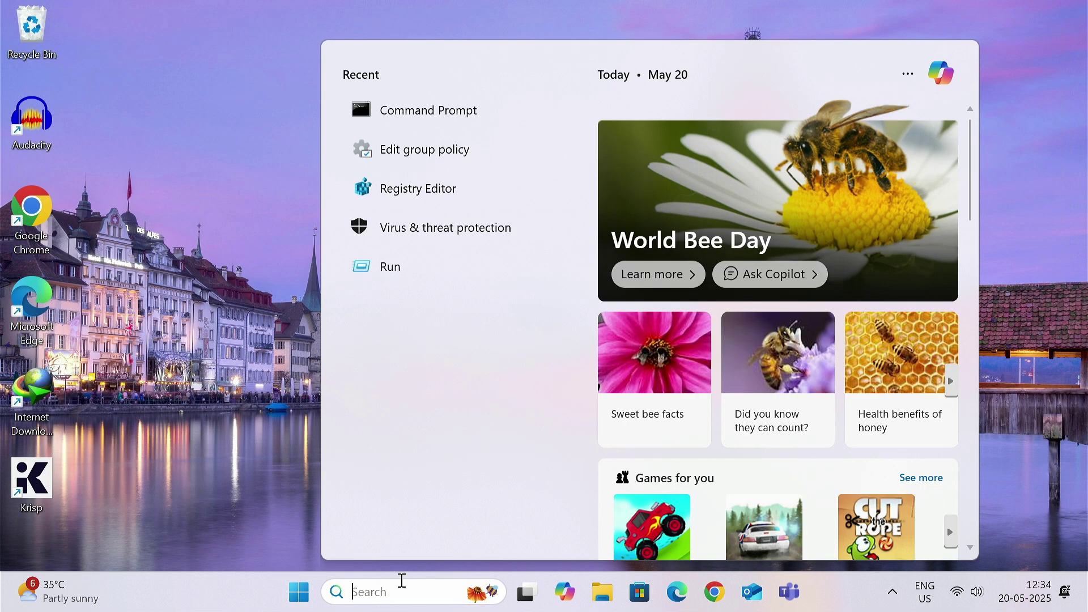
pyautogui.write('virus')
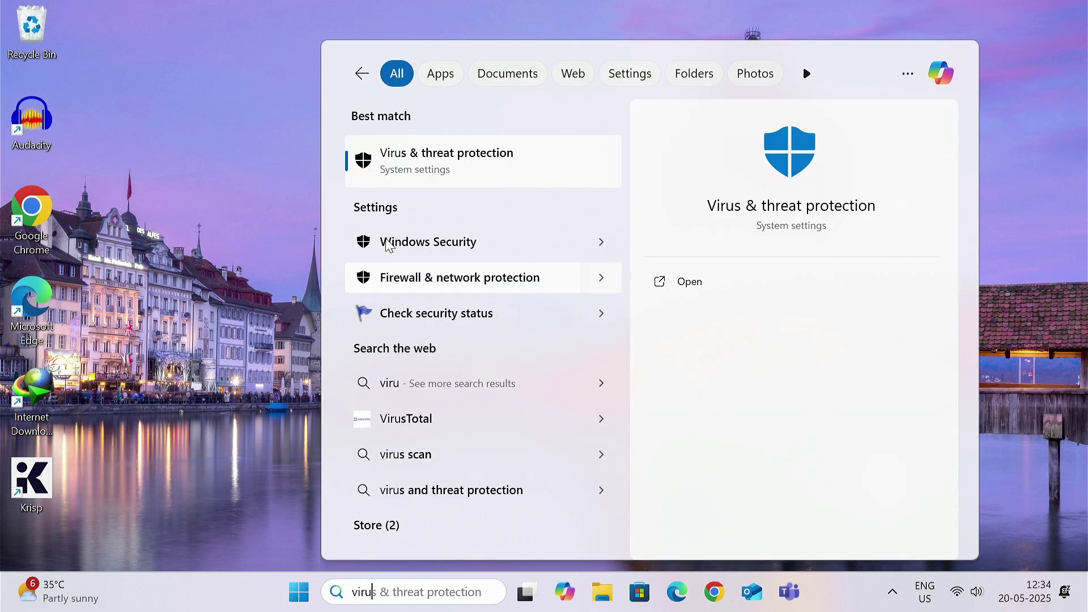
pyautogui.click(414, 152)
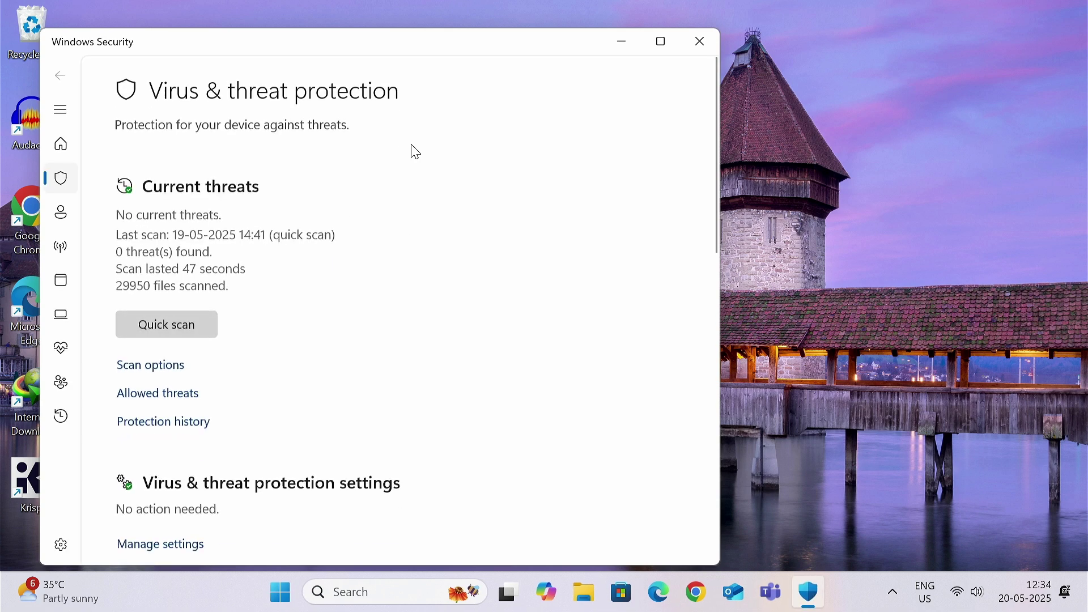
pyautogui.moveTo(370, 58); pyautogui.dragTo(590, 39)
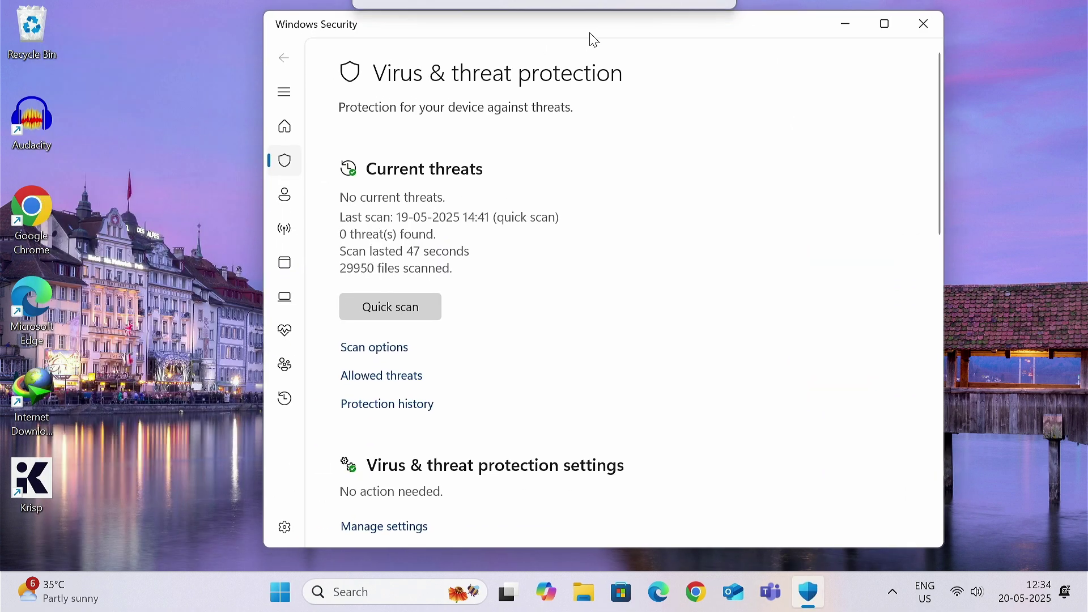
pyautogui.scroll(-2, 408, 235)
pyautogui.click(323, 256)
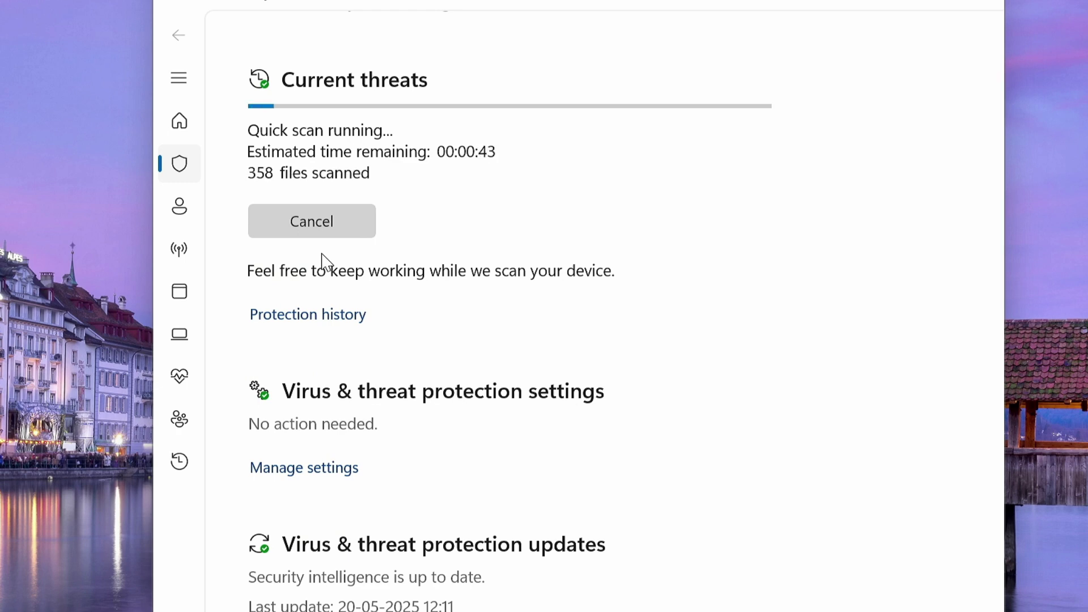
pyautogui.click(318, 223)
# Step: In Manage settings, toggle Real-time protection off and back on, then close Windows Security
pyautogui.scroll(-2, 332, 450)
pyautogui.click(309, 433)
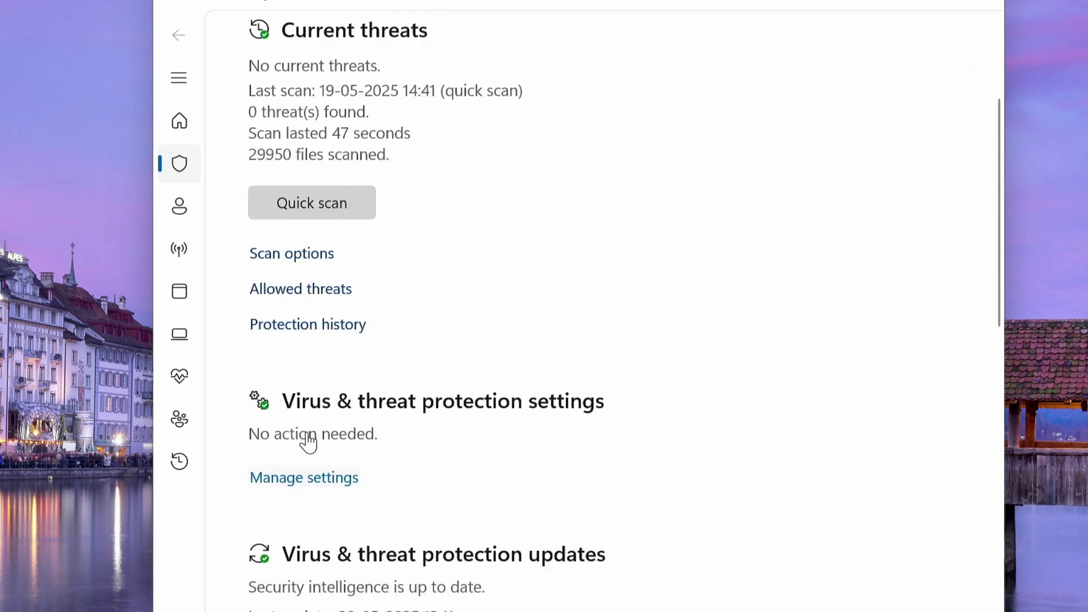
pyautogui.click(288, 318)
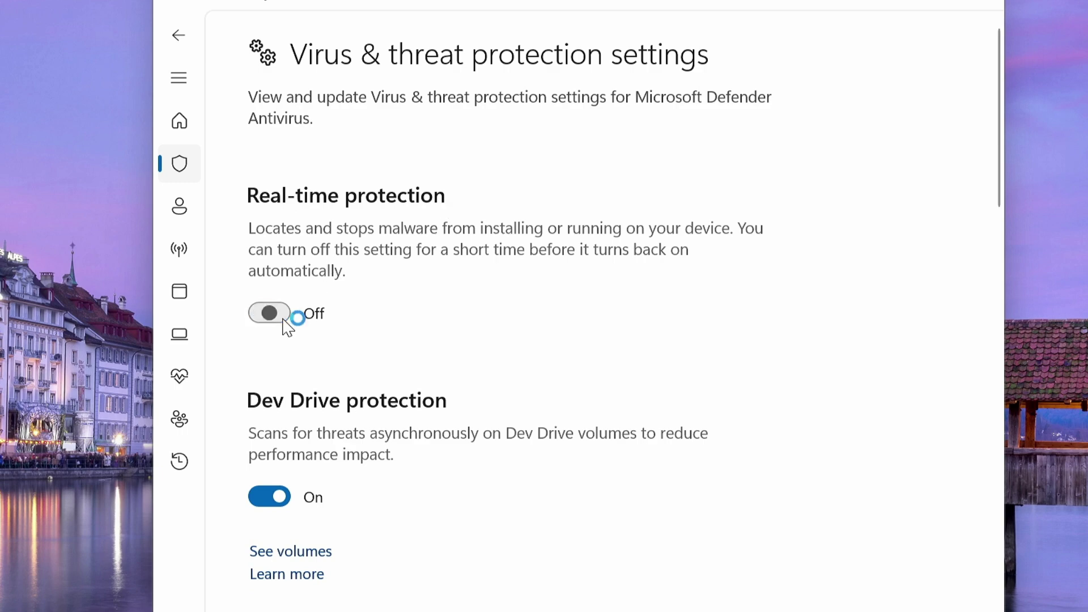
pyautogui.click(404, 500)
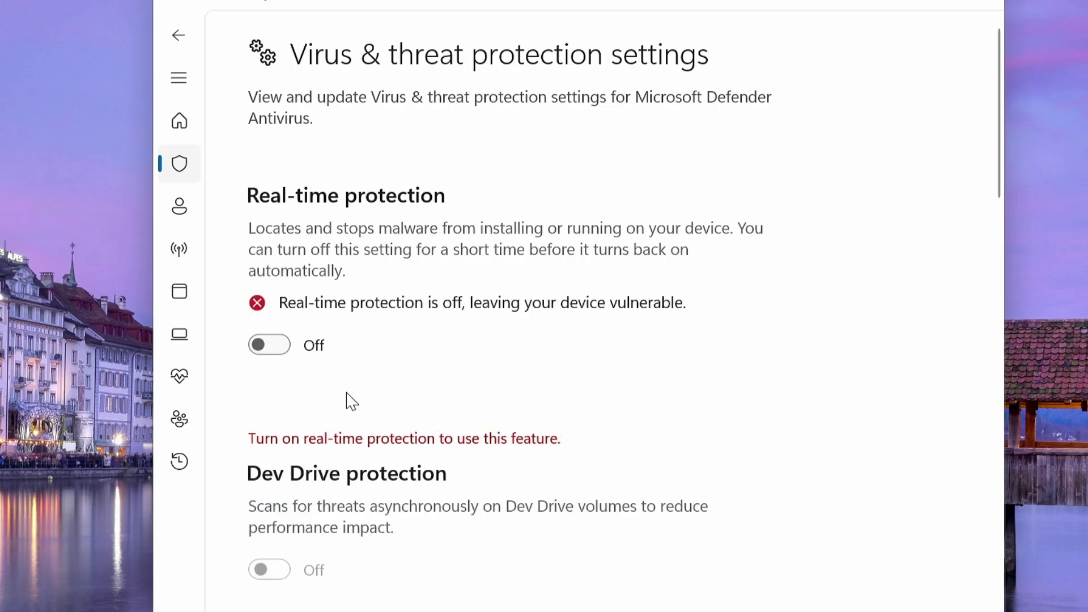
pyautogui.click(284, 343)
pyautogui.scroll(-10, 355, 485)
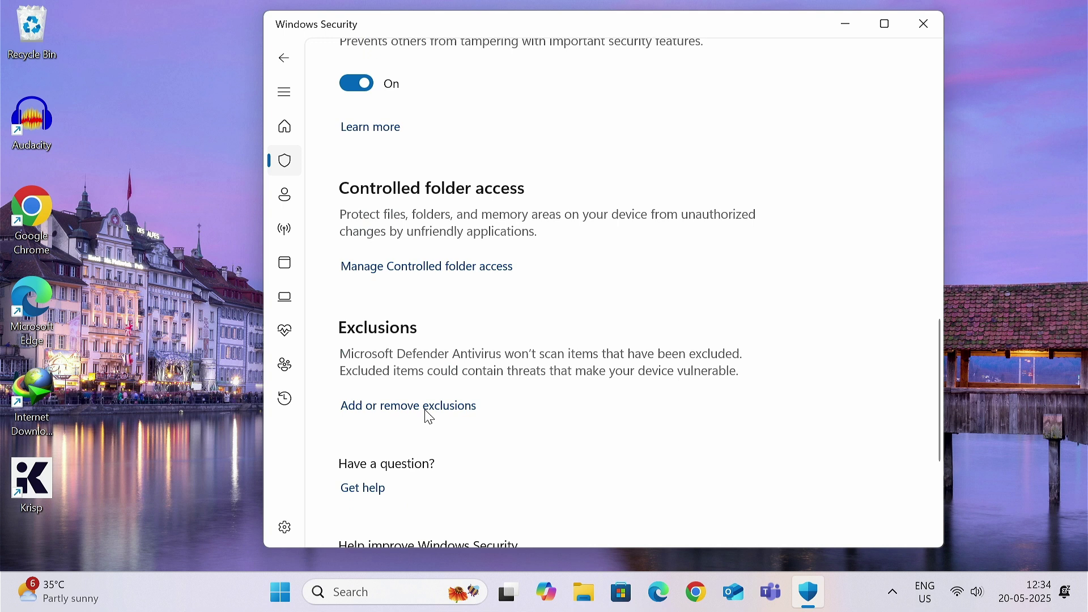
pyautogui.click(925, 25)
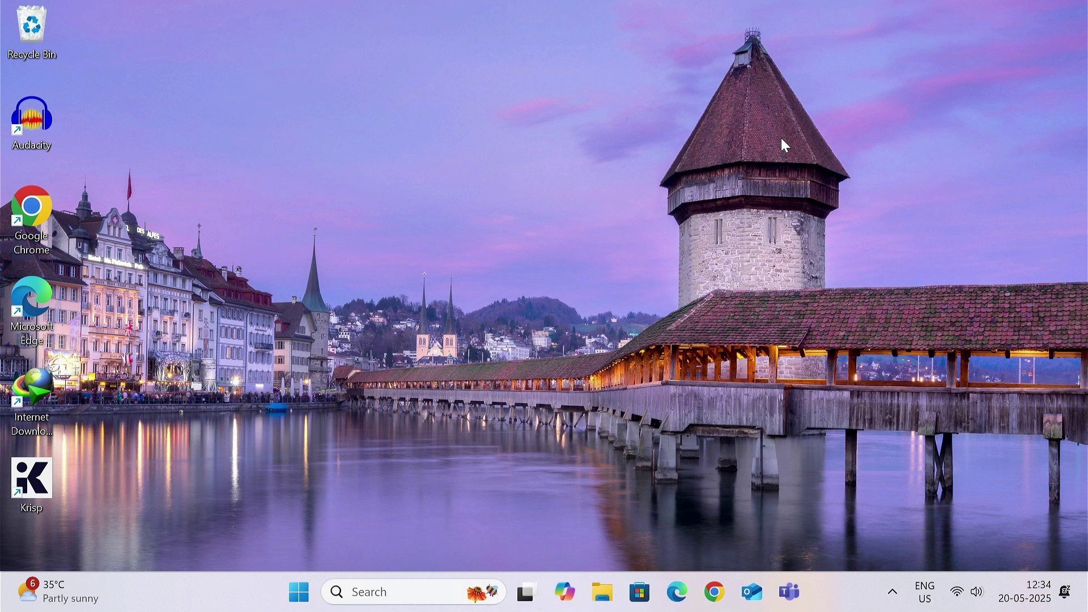